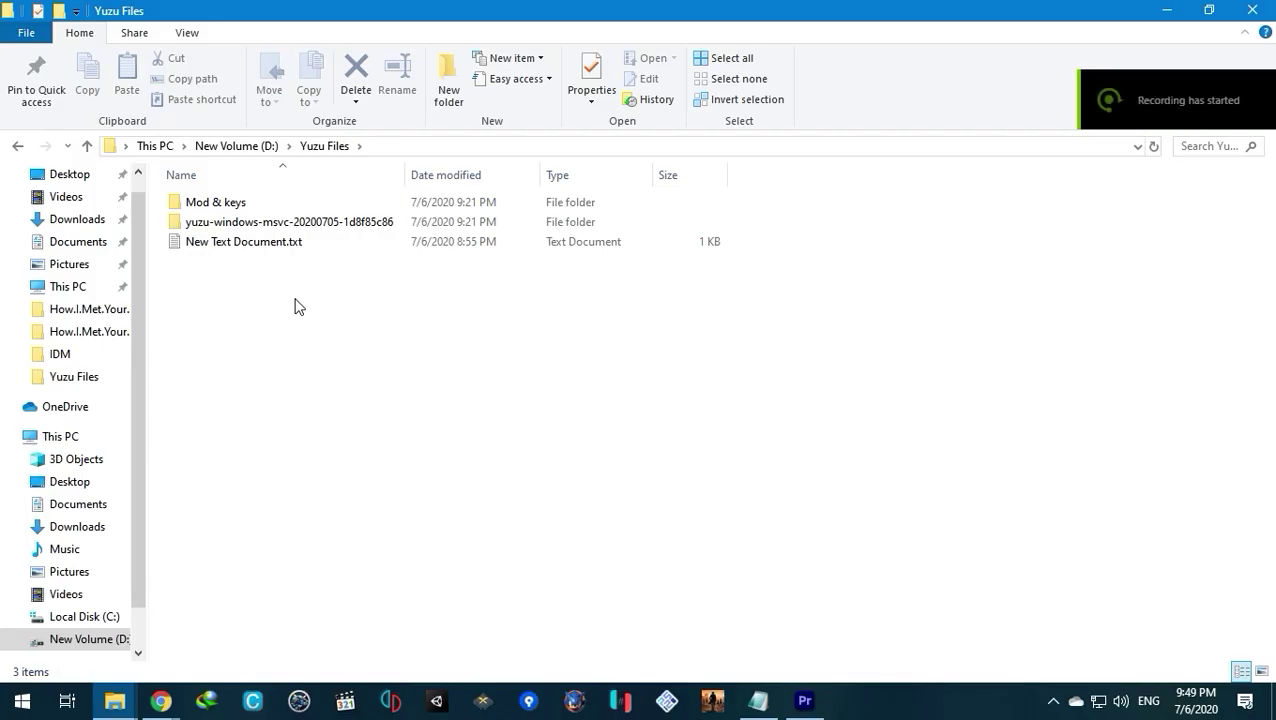
Launch yuzu.exe from the yuzu-windows-msvc folder inside yuzu-windows-msvc-20200705-1d8f85c86
double_click(289, 224)
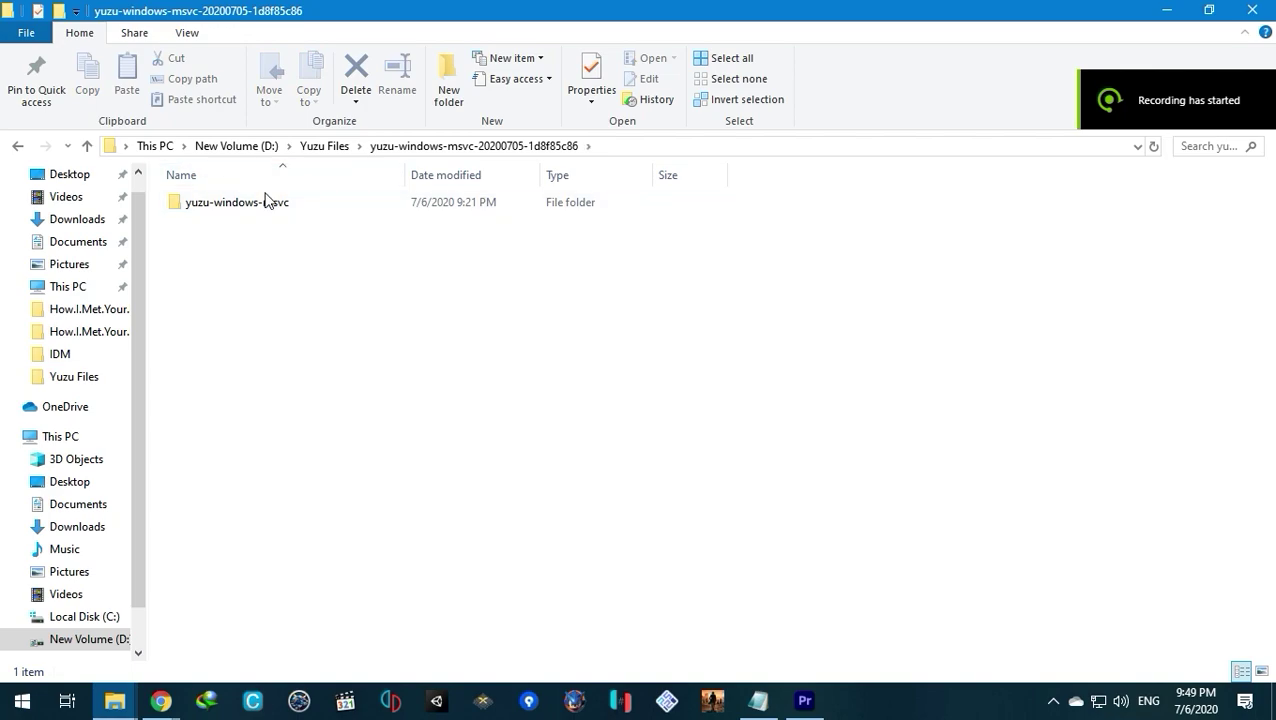
left_click(268, 203)
double_click(268, 203)
scroll(305, 291, "down", 2)
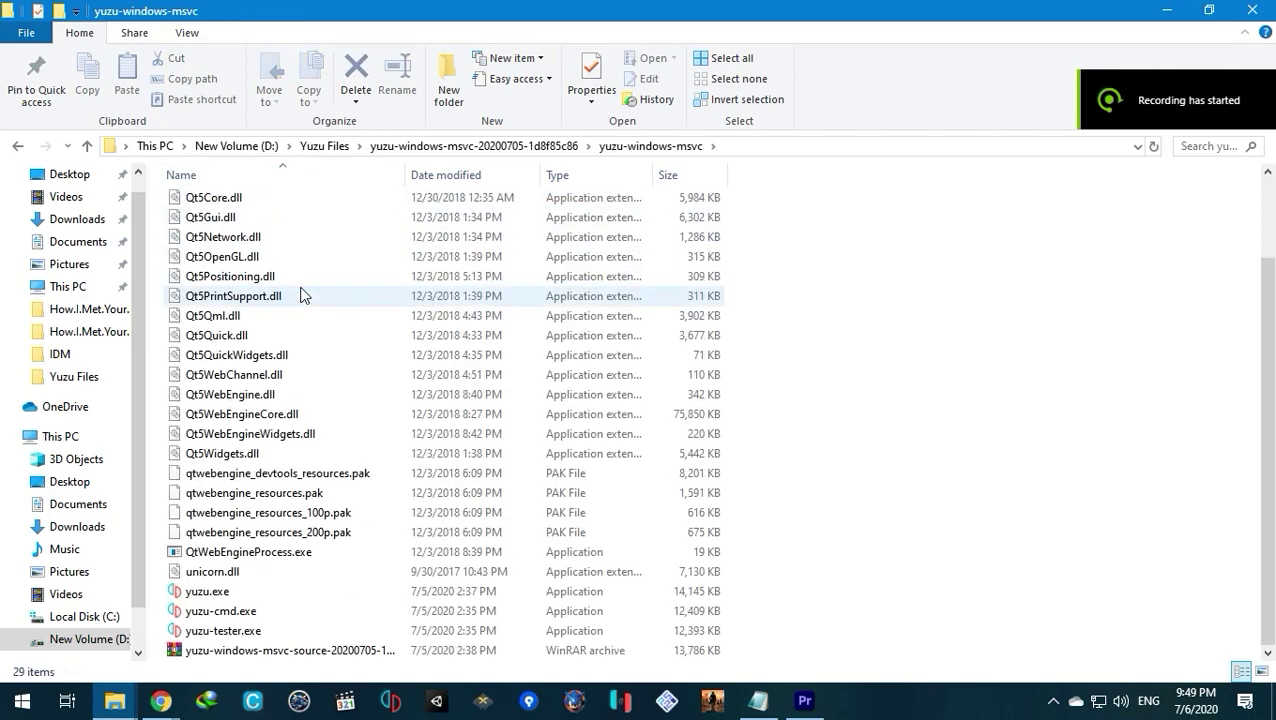
left_click(218, 594)
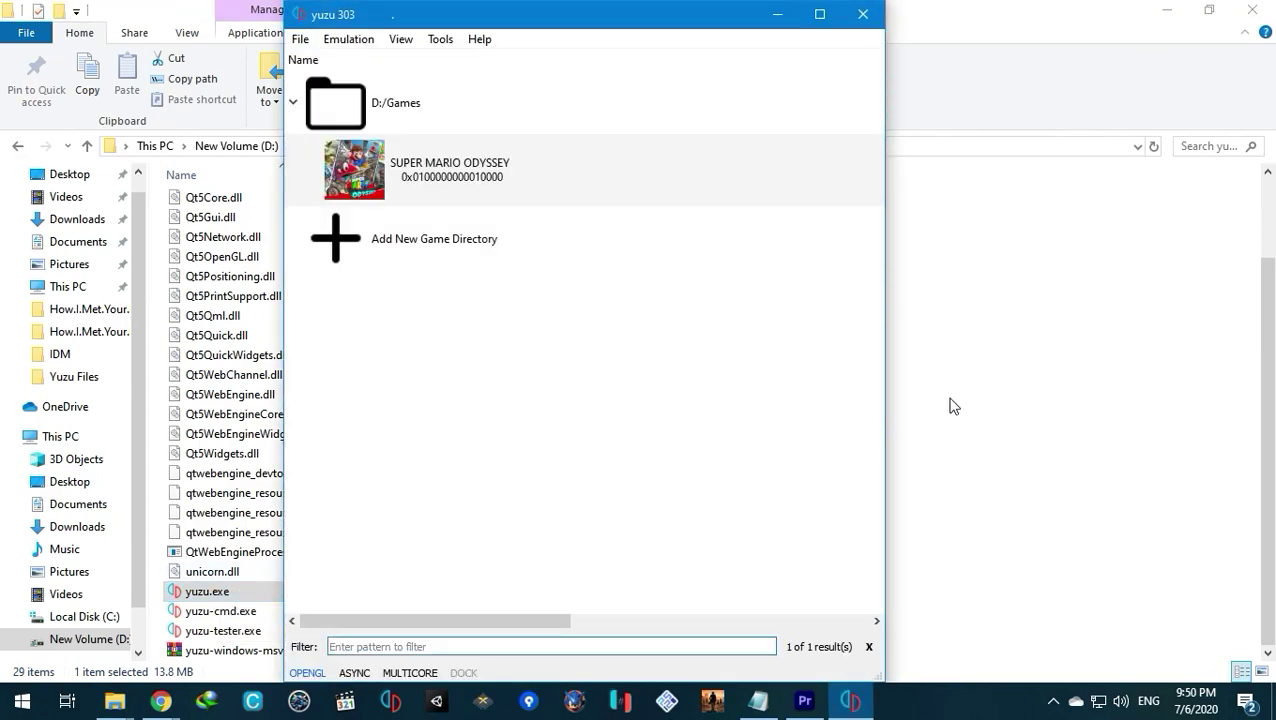
Go back to Yuzu Files in File Explorer and copy the keys folder from Mod & keys
left_click(952, 405)
key("alt+Up")
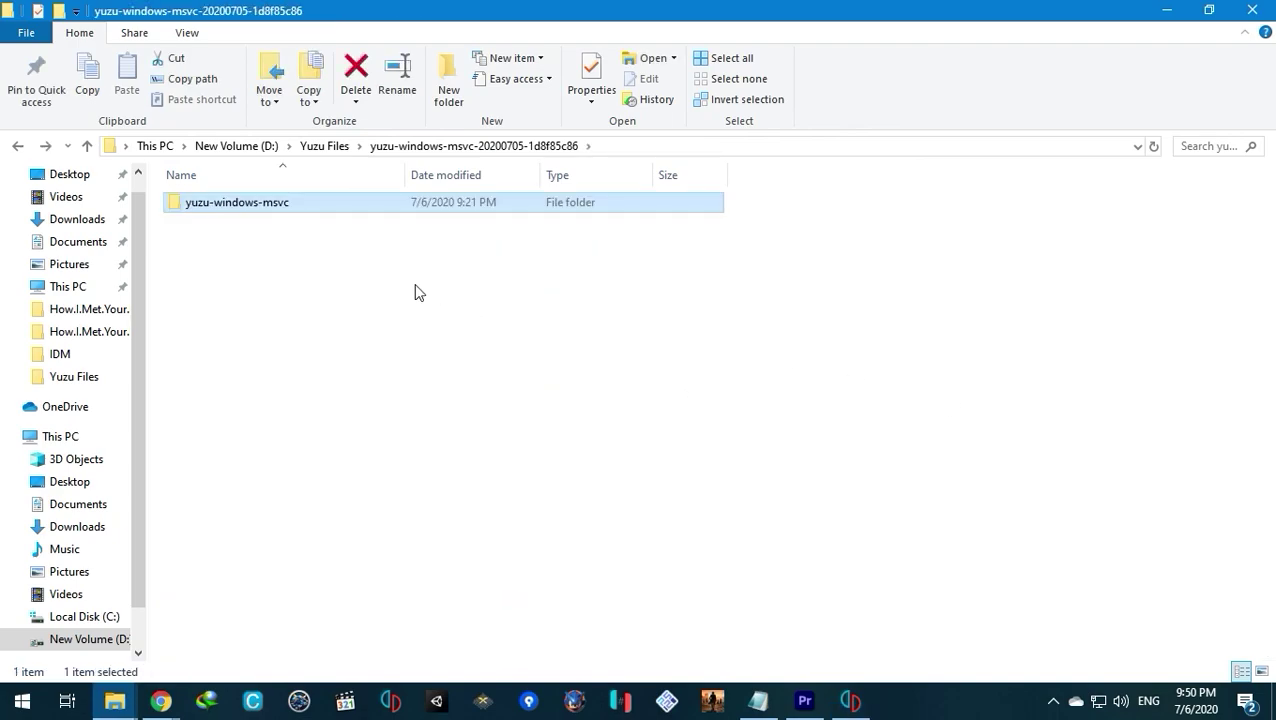
key("alt+Up")
left_click(271, 206)
double_click(271, 206)
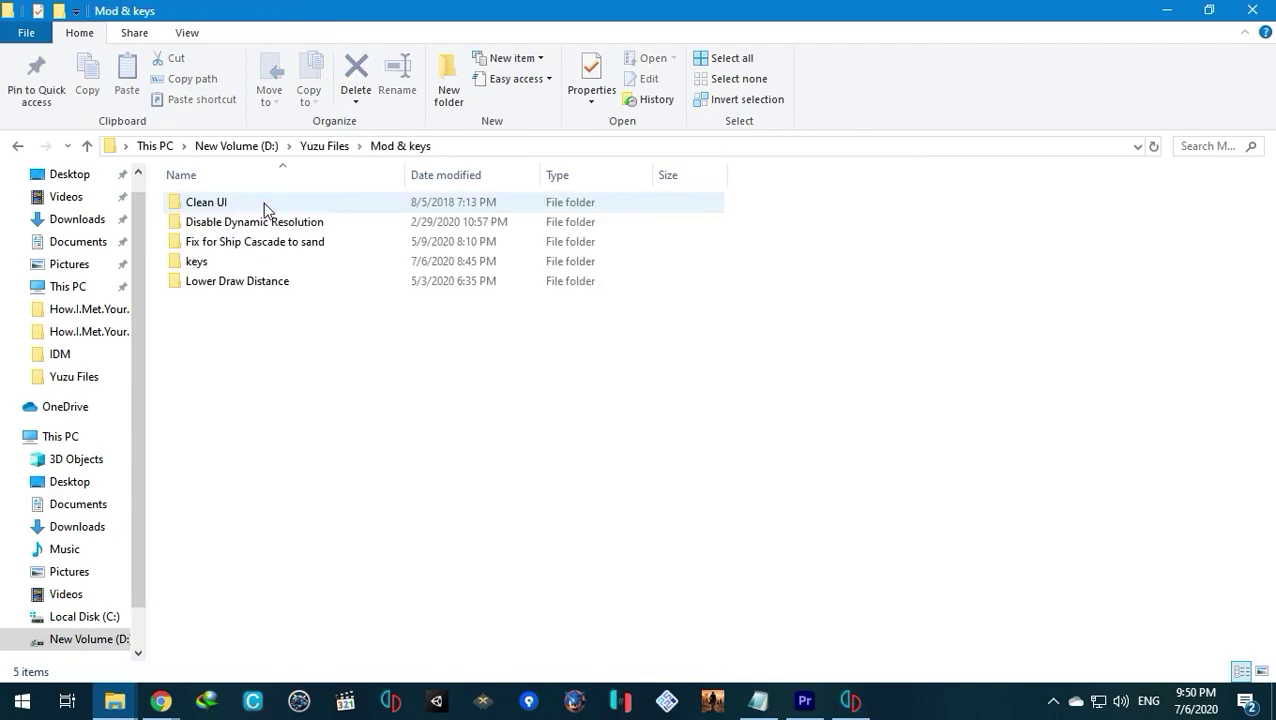
left_click(239, 262)
right_click(239, 262)
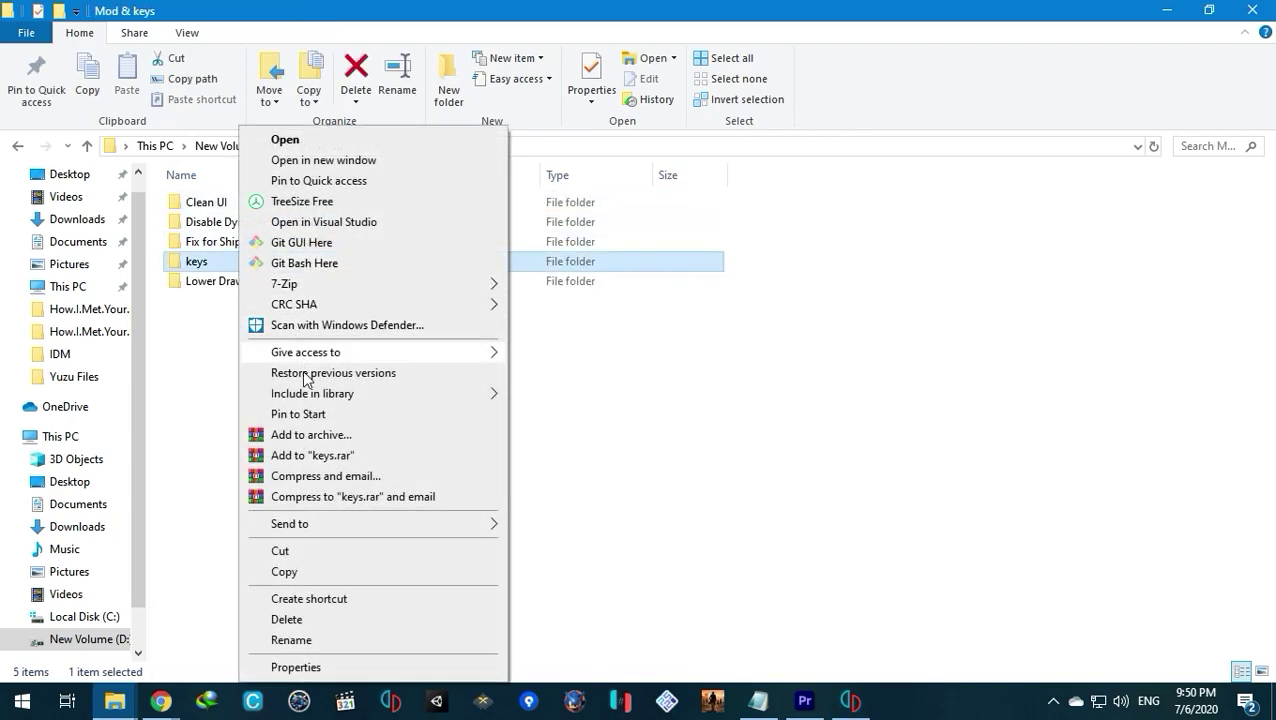
left_click(285, 572)
Paste the keys folder into the AppData\Roaming\yuzu folder, replacing the existing files, and minimize that window
mouse_move(145, 703)
left_click(148, 633)
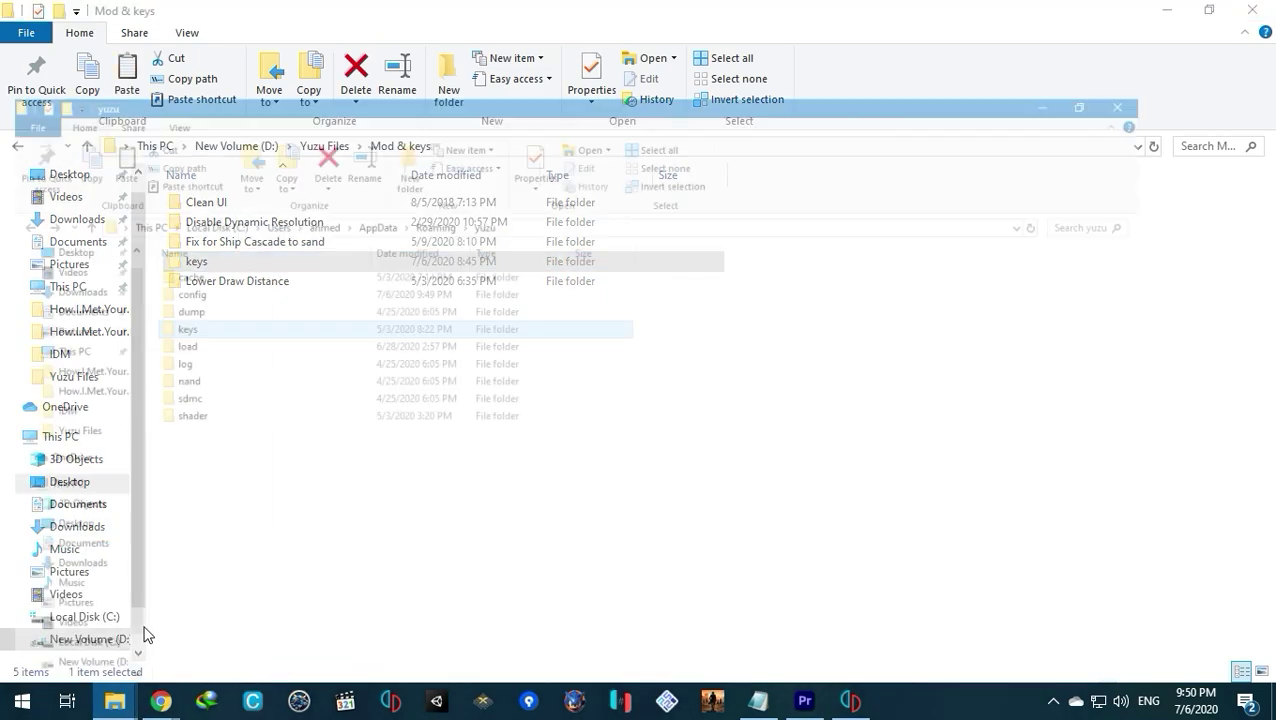
right_click(444, 502)
left_click(489, 283)
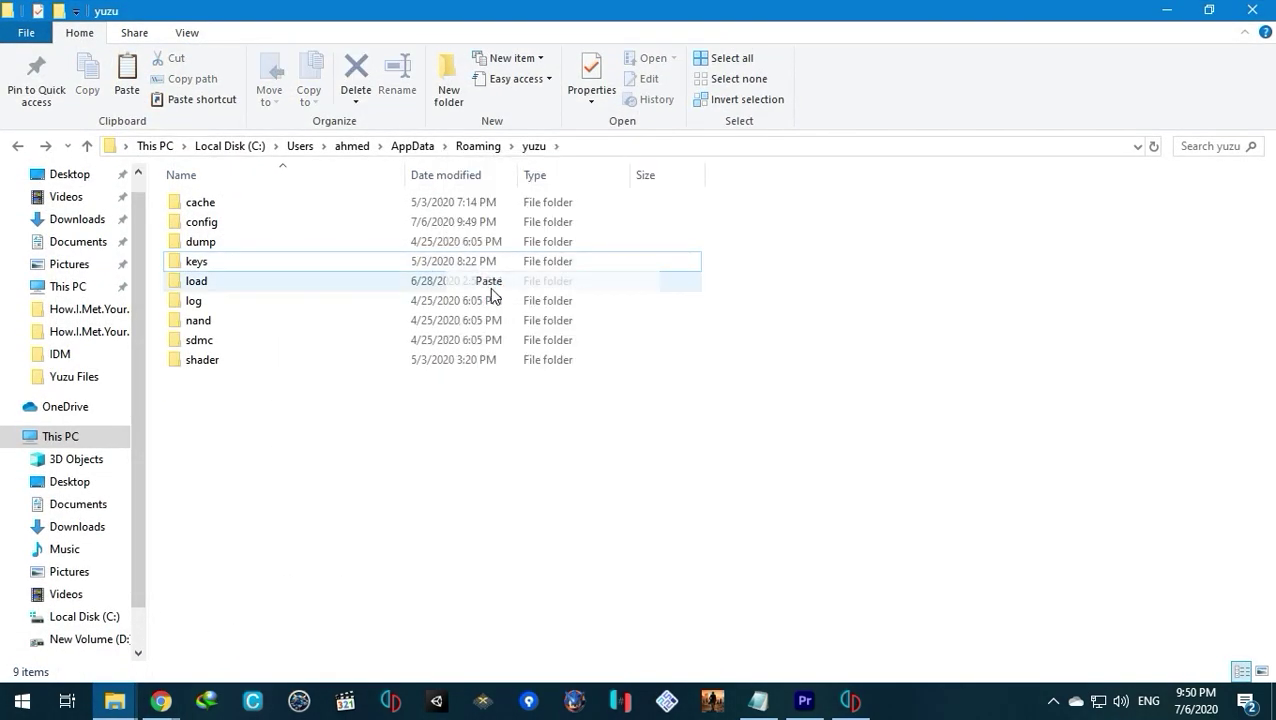
left_click(548, 207)
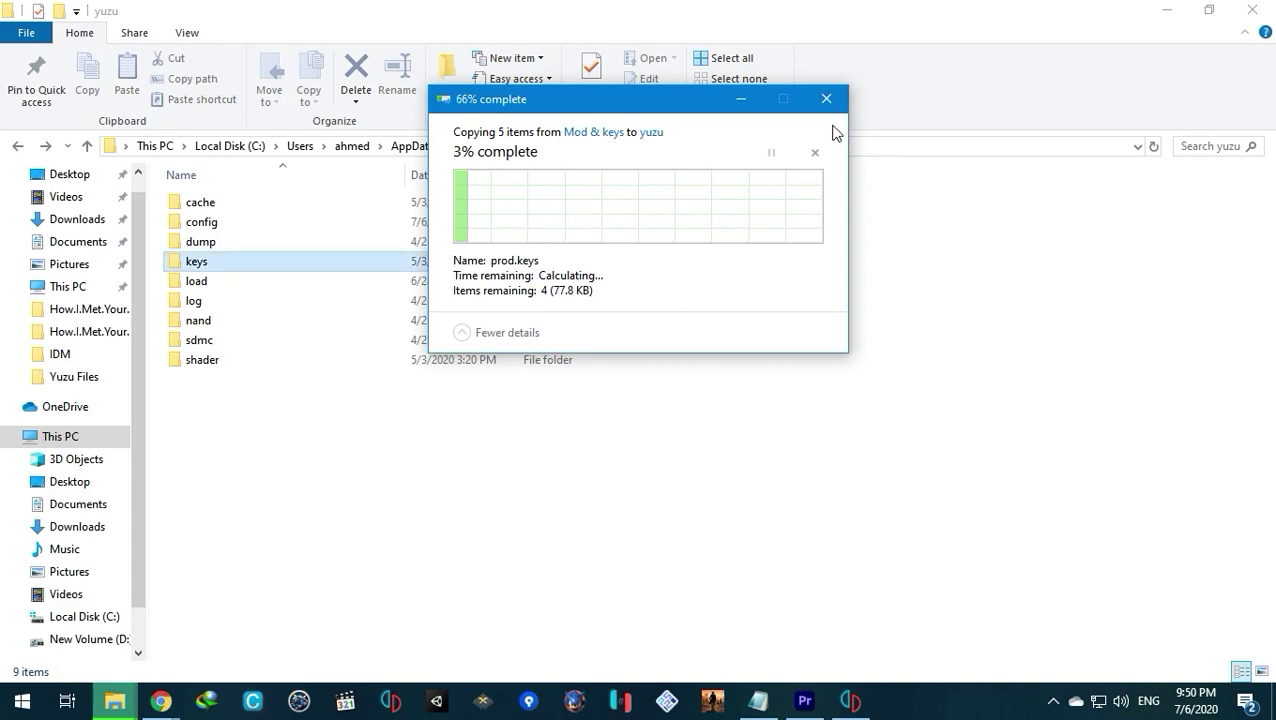
left_click(1167, 10)
Copy the Clean UI, Disable Dynamic Resolution, Fix for Ship Cascade to sand and Lower Draw Distance folders from Mod & keys
left_click(250, 390)
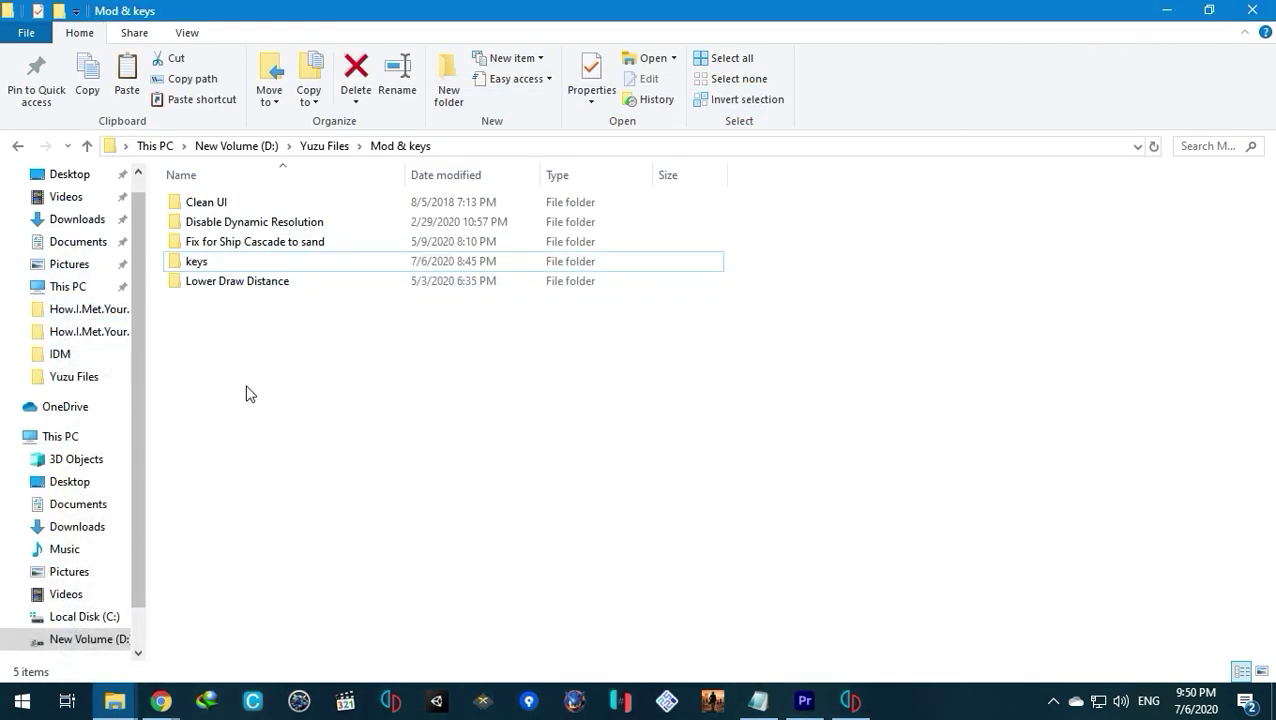
left_click(231, 246)
left_click(238, 283, "ctrl")
left_click(230, 222, "ctrl")
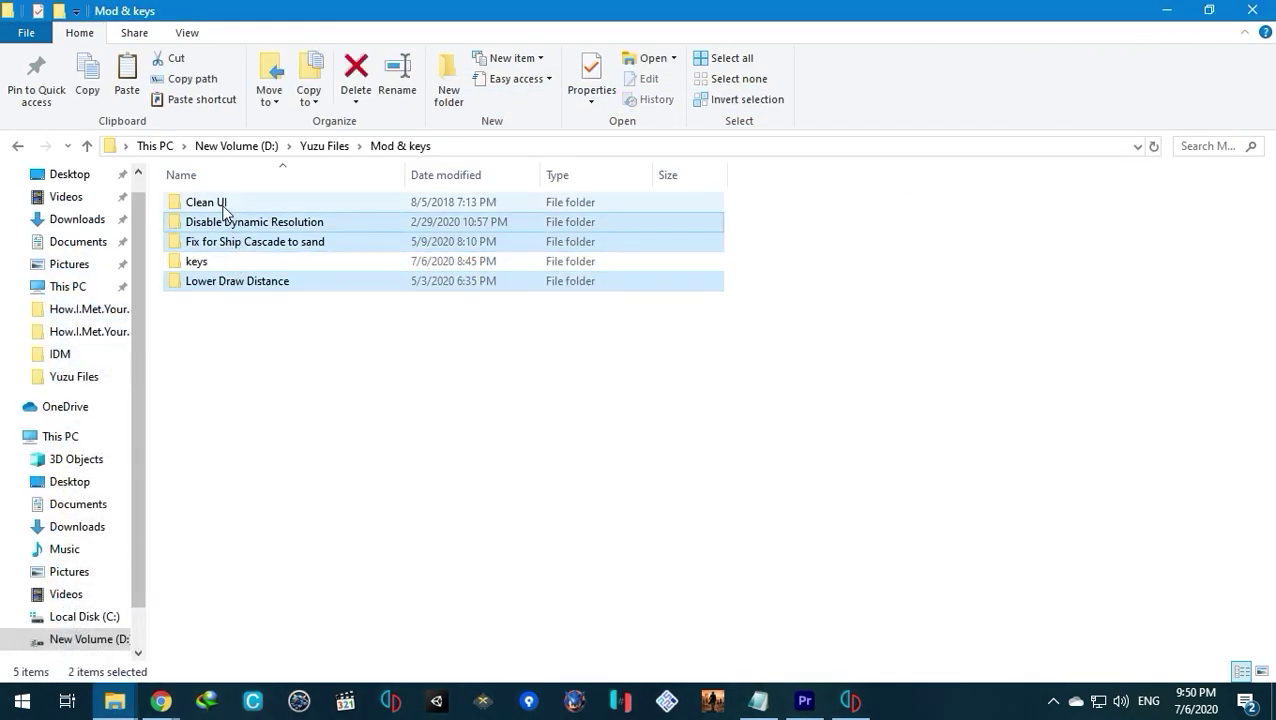
left_click(222, 203, "ctrl")
right_click(223, 202)
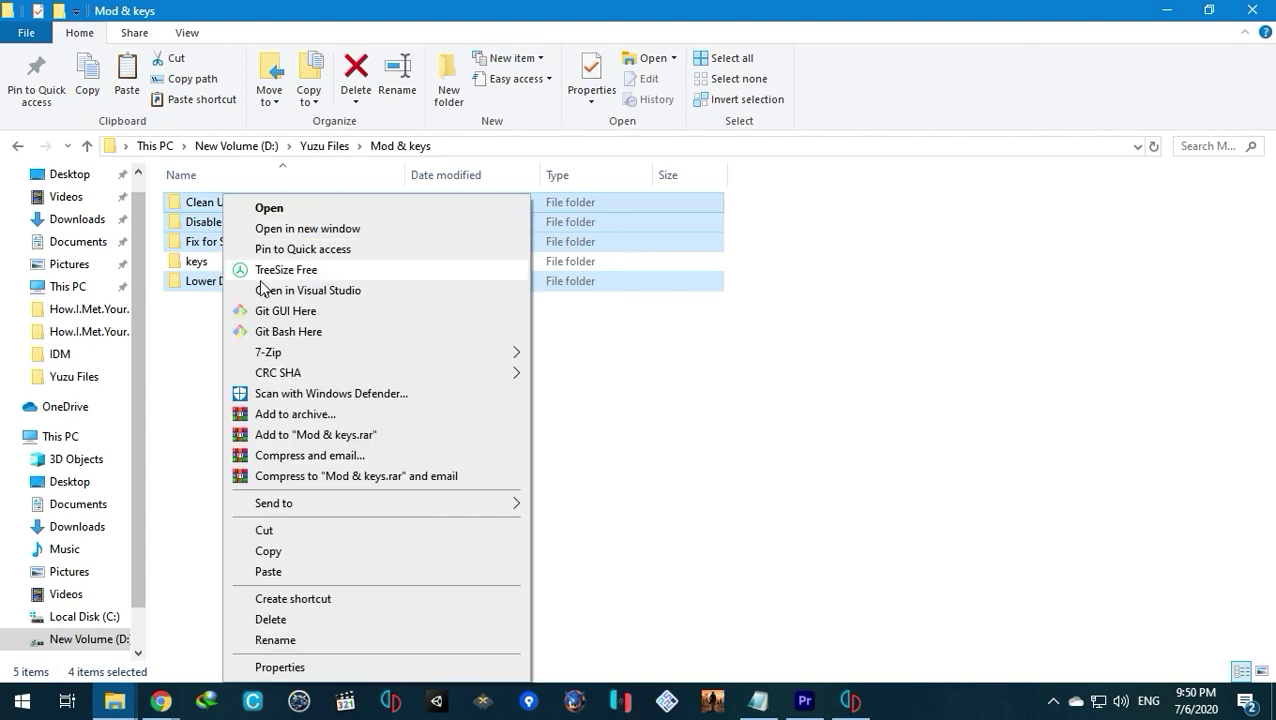
left_click(268, 551)
Return to the yuzu-windows-msvc folder, switch to yuzu and show the new game directory chooser, closing it without selecting a folder
key("alt+Up")
double_click(222, 221)
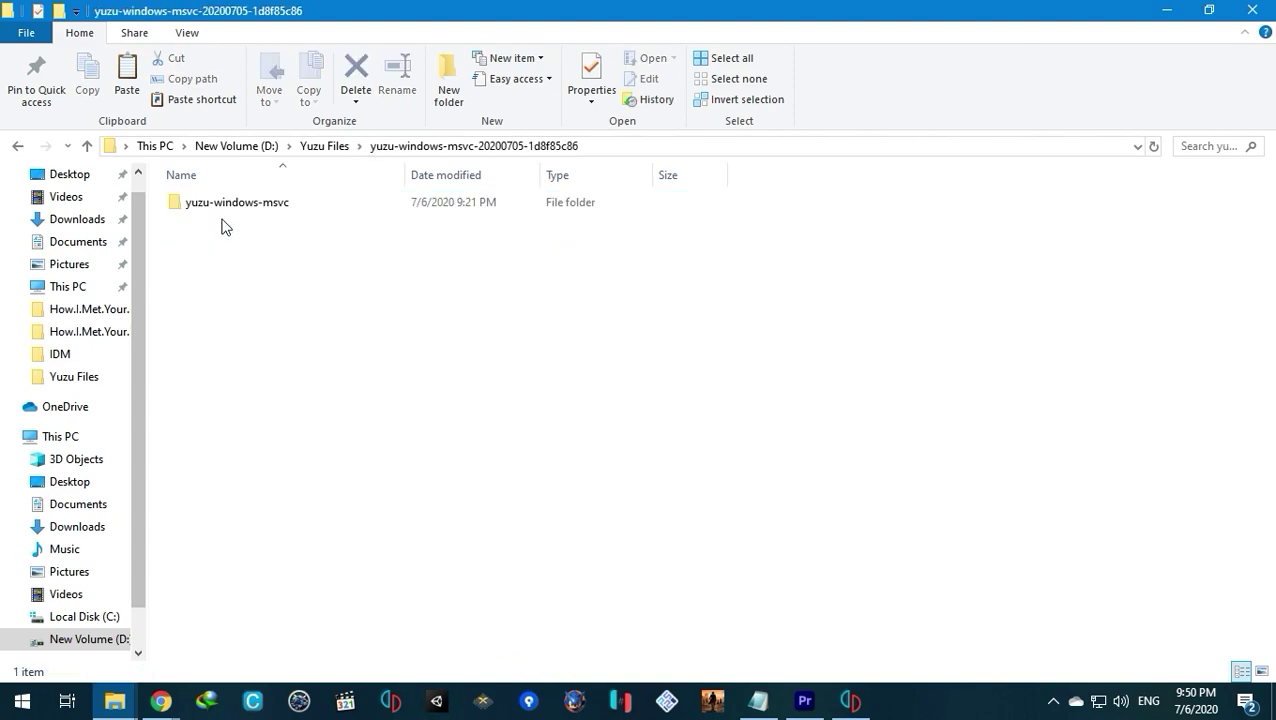
double_click(196, 202)
scroll(443, 458, "down", 2)
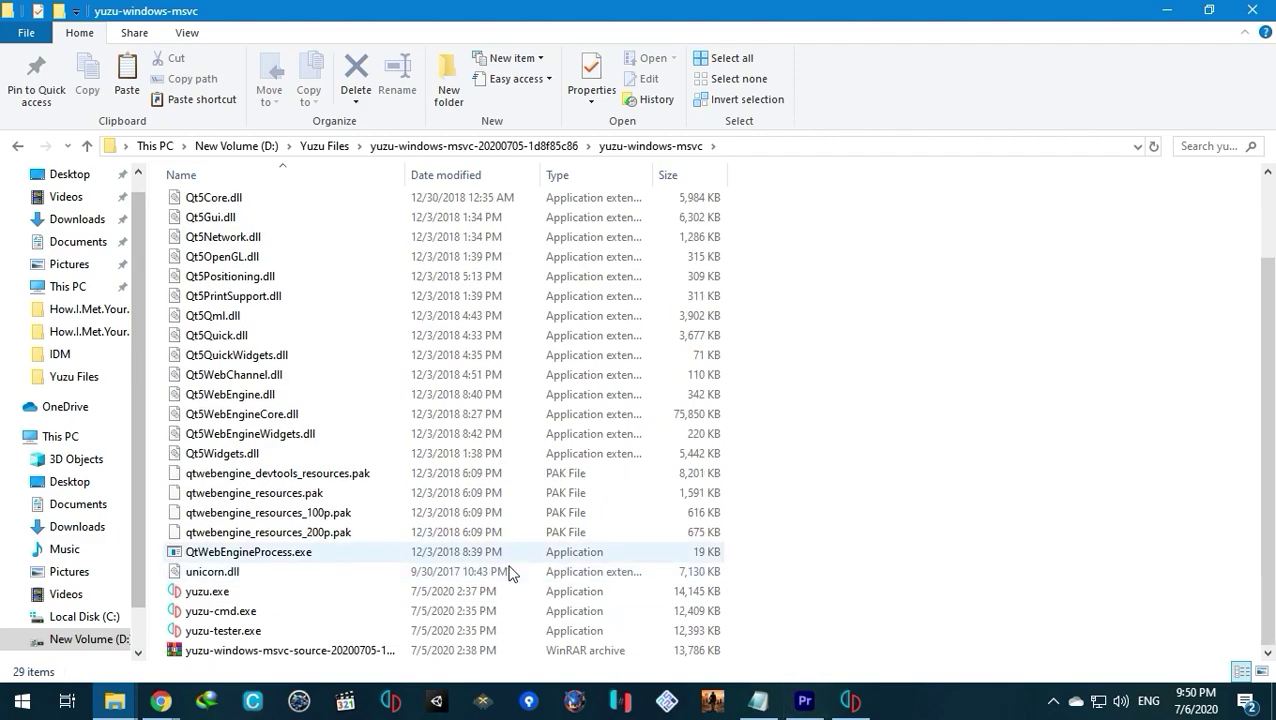
left_click(850, 701)
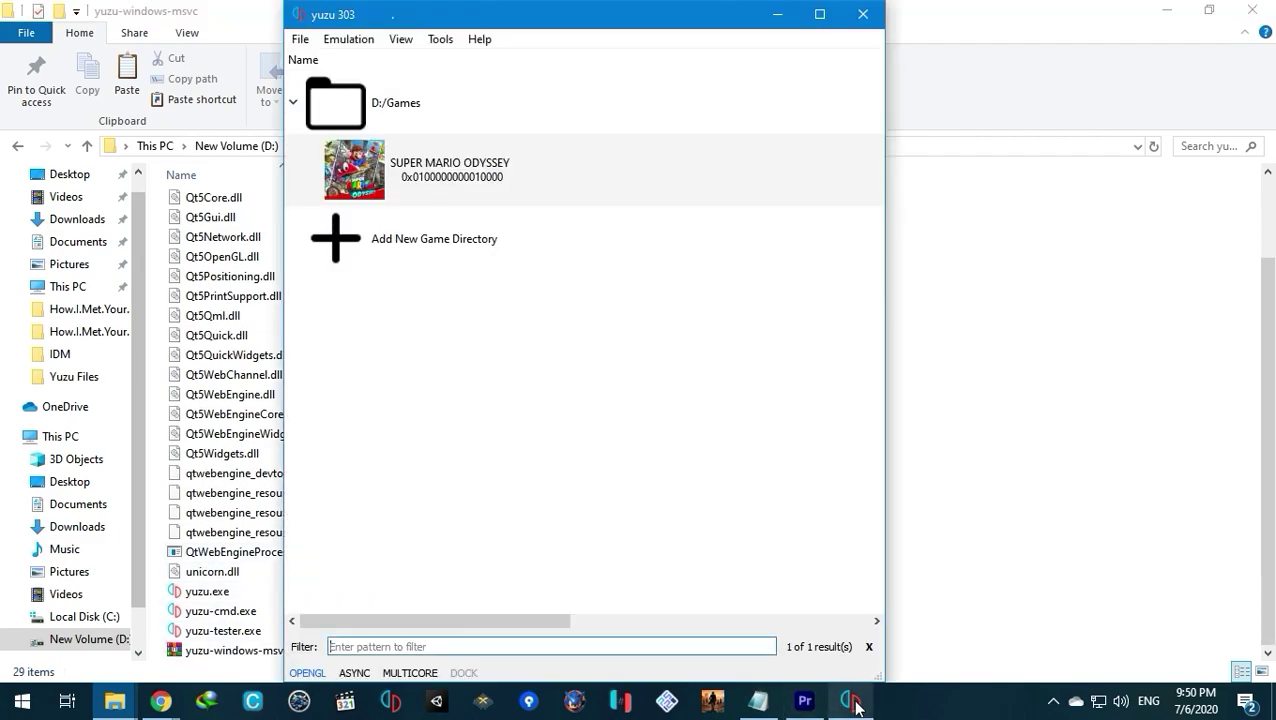
double_click(366, 236)
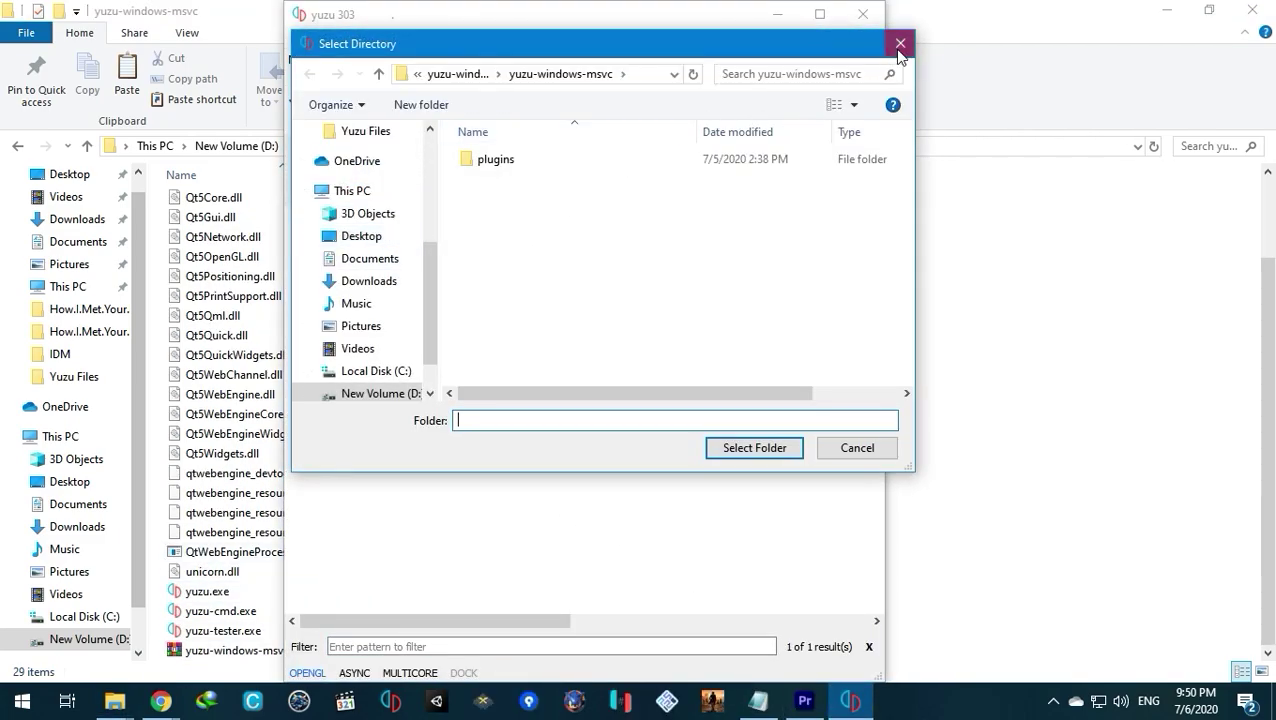
left_click(900, 43)
Open the mod data location of SUPER MARIO ODYSSEY and paste the copied mod folders, replacing the existing files
right_click(395, 179)
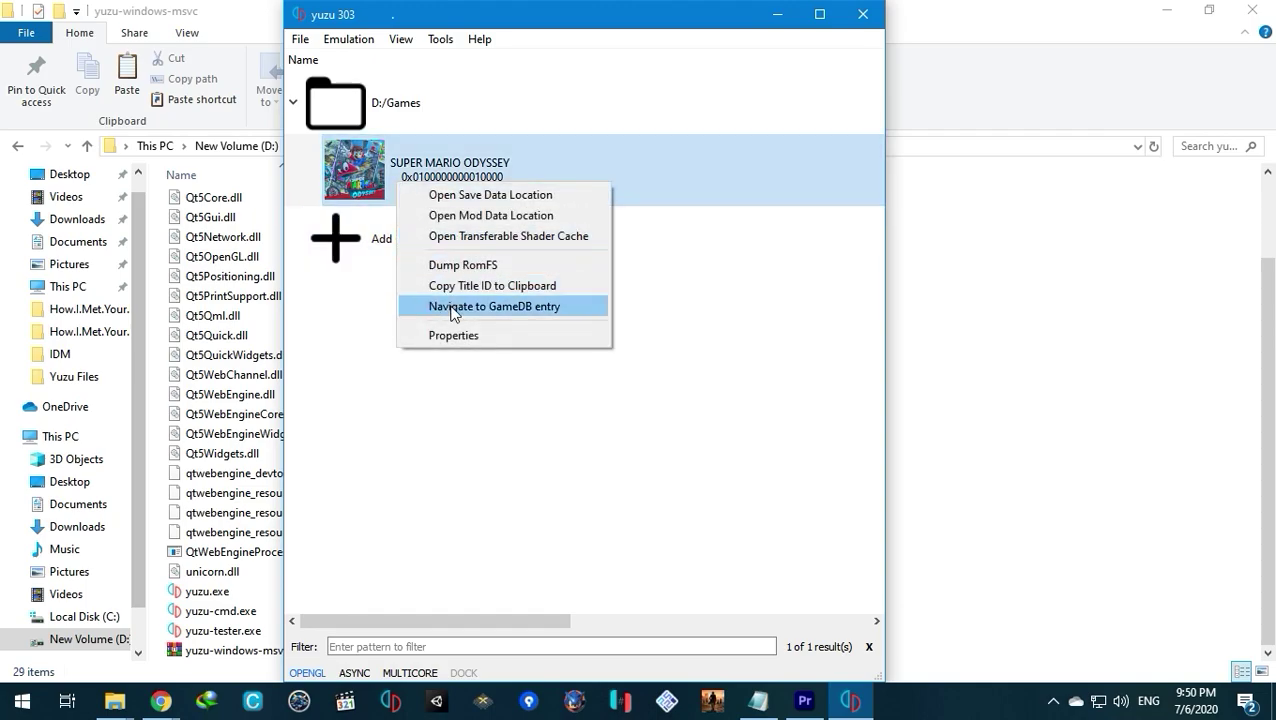
left_click(472, 214)
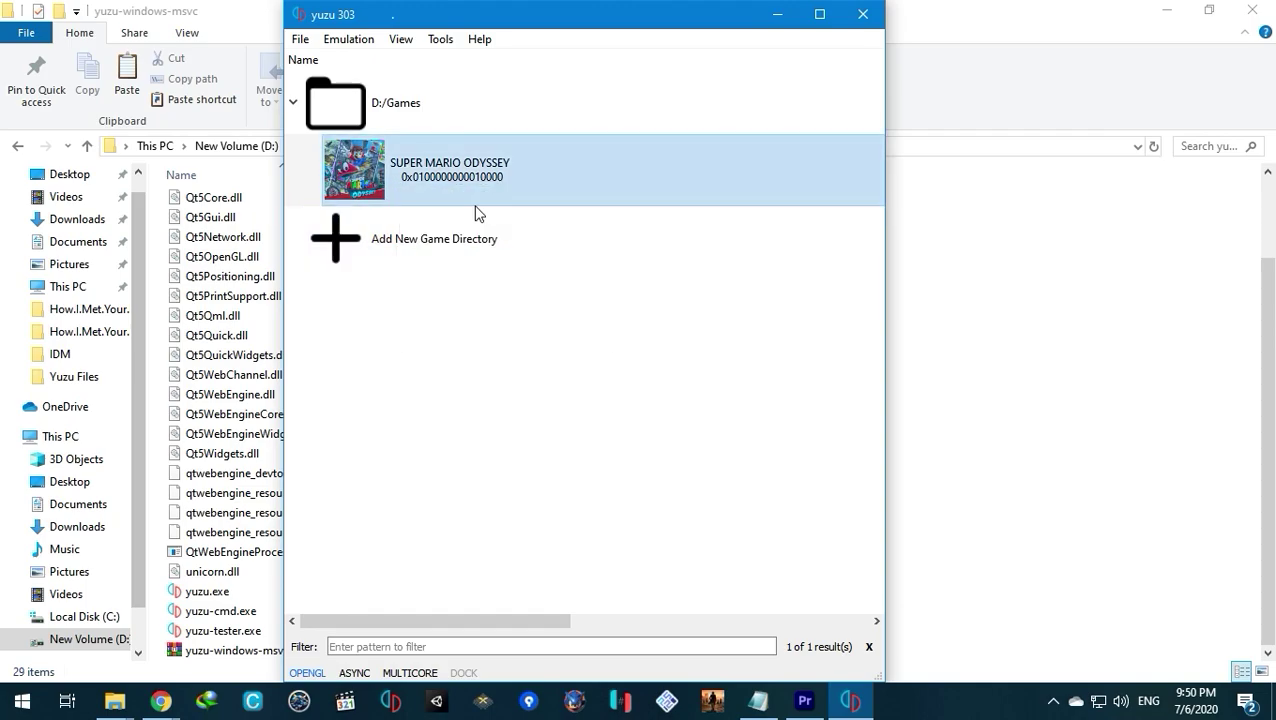
right_click(511, 406)
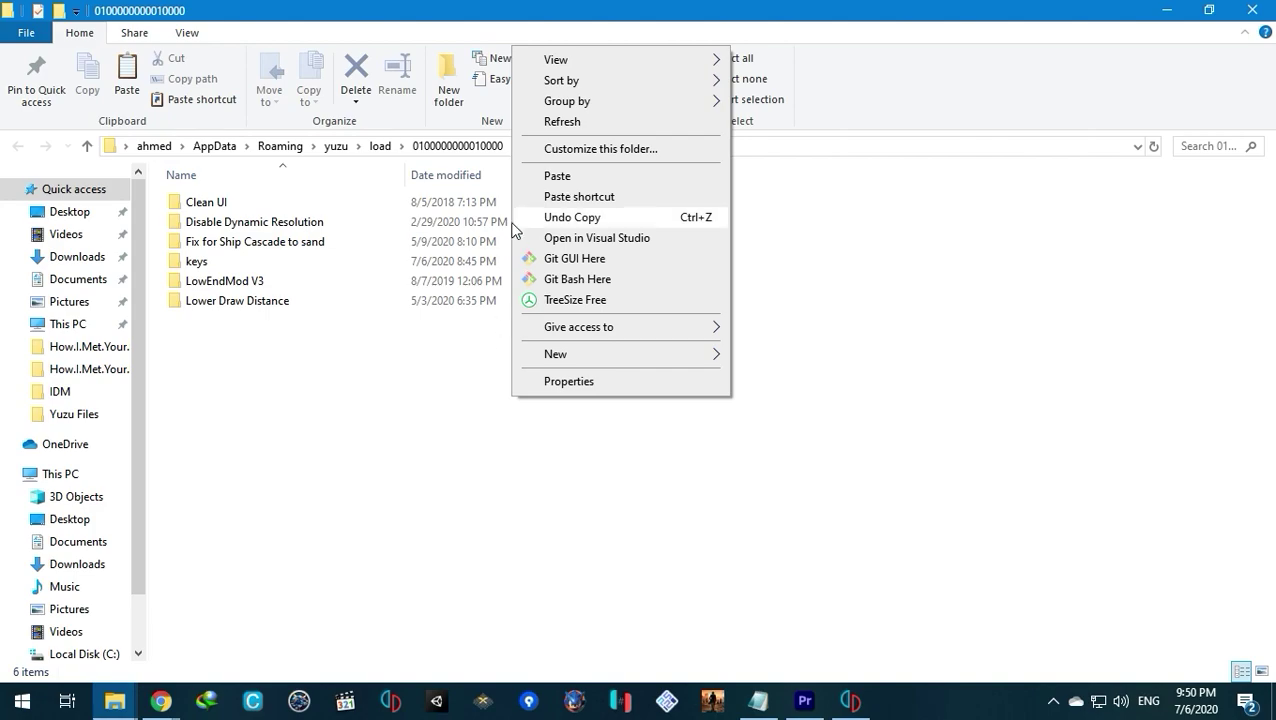
left_click(522, 177)
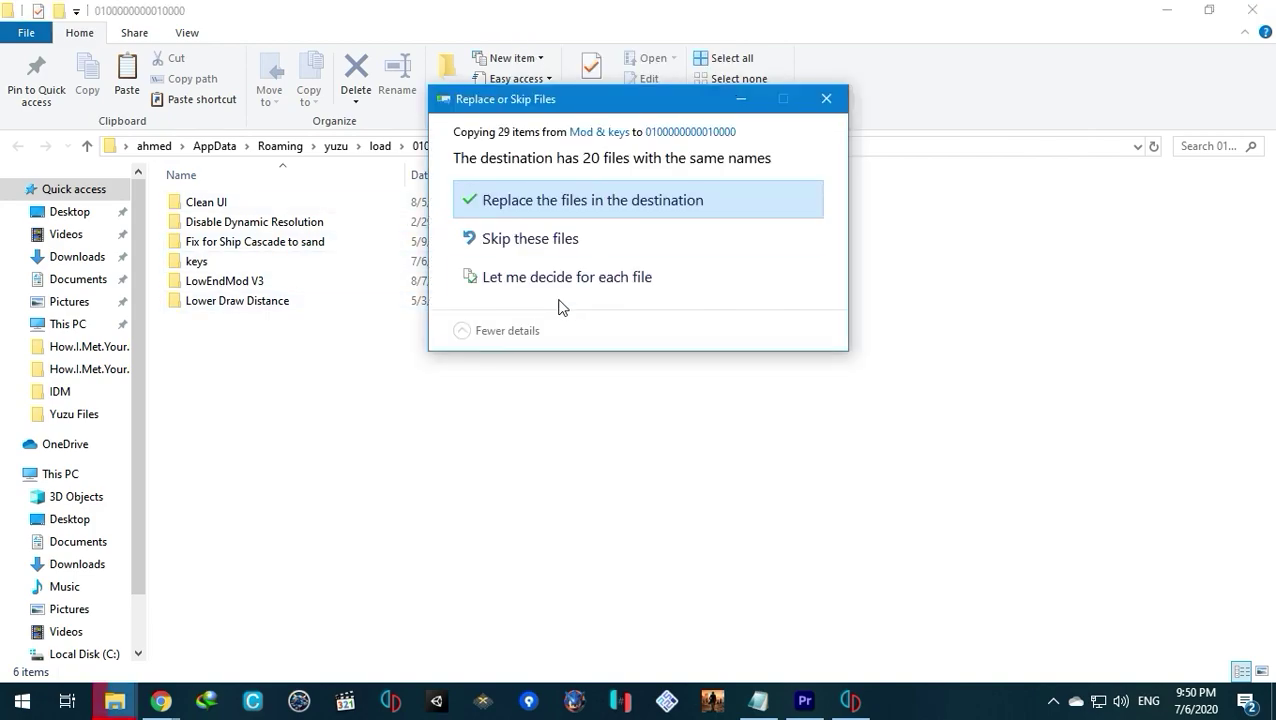
left_click(540, 209)
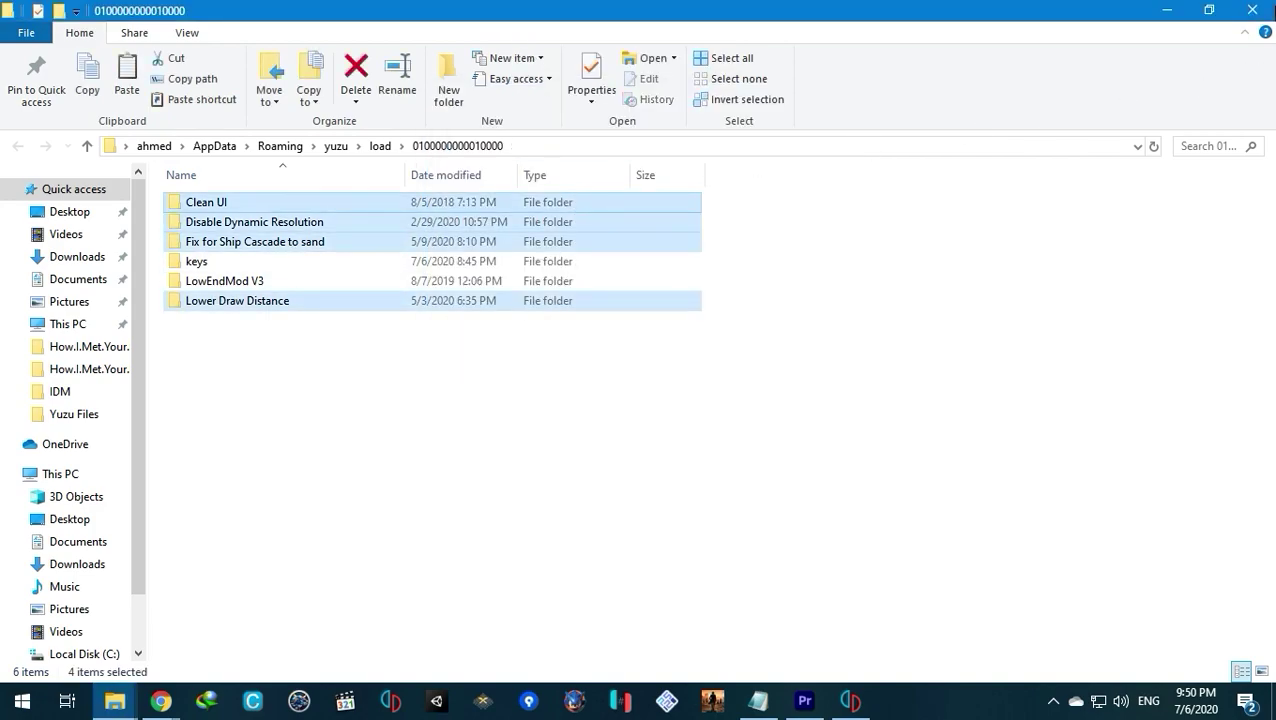
In SUPER MARIO ODYSSEY's properties, accept the add-ons Disable Dynamic Resolution, Fix for Ship Cascade to sand and Lower Draw Distance, with Clean UI and LowEndMod V3 off
left_click(1167, 10)
right_click(550, 160)
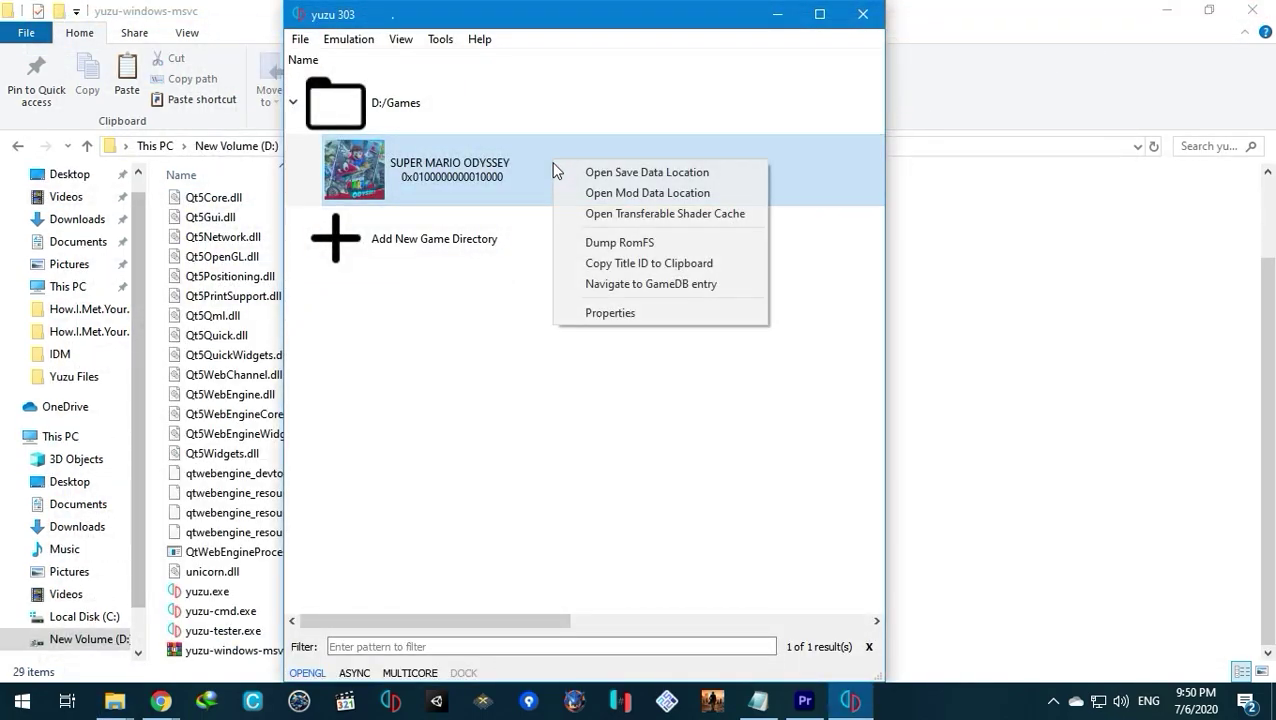
left_click(604, 311)
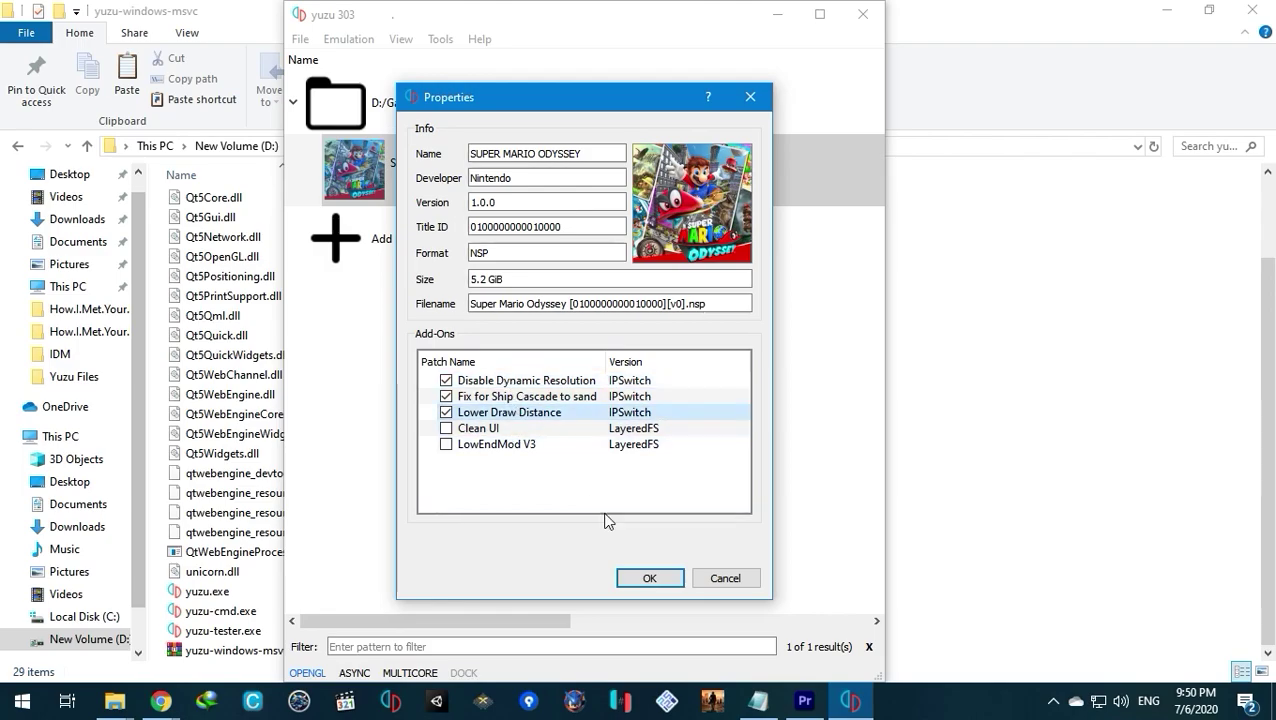
left_click(645, 580)
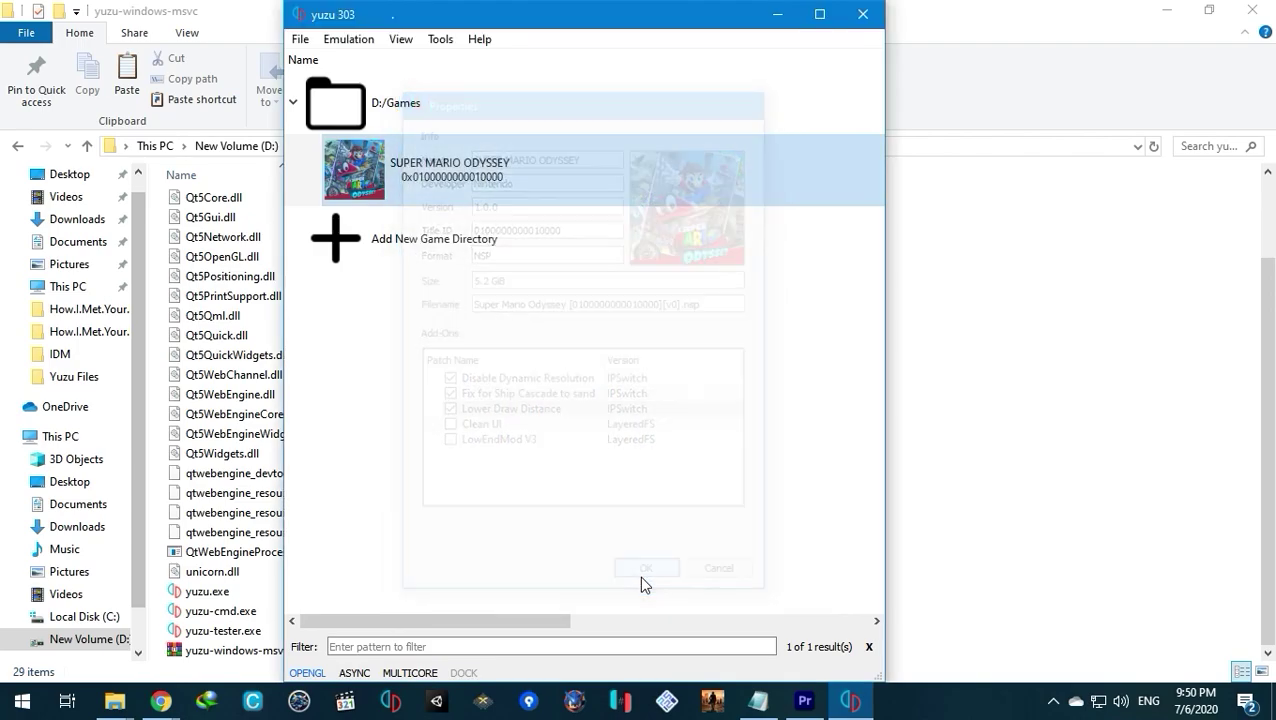
Open the emulation configuration and review its System and General settings, including Multicore CPU Emulation
left_click(348, 39)
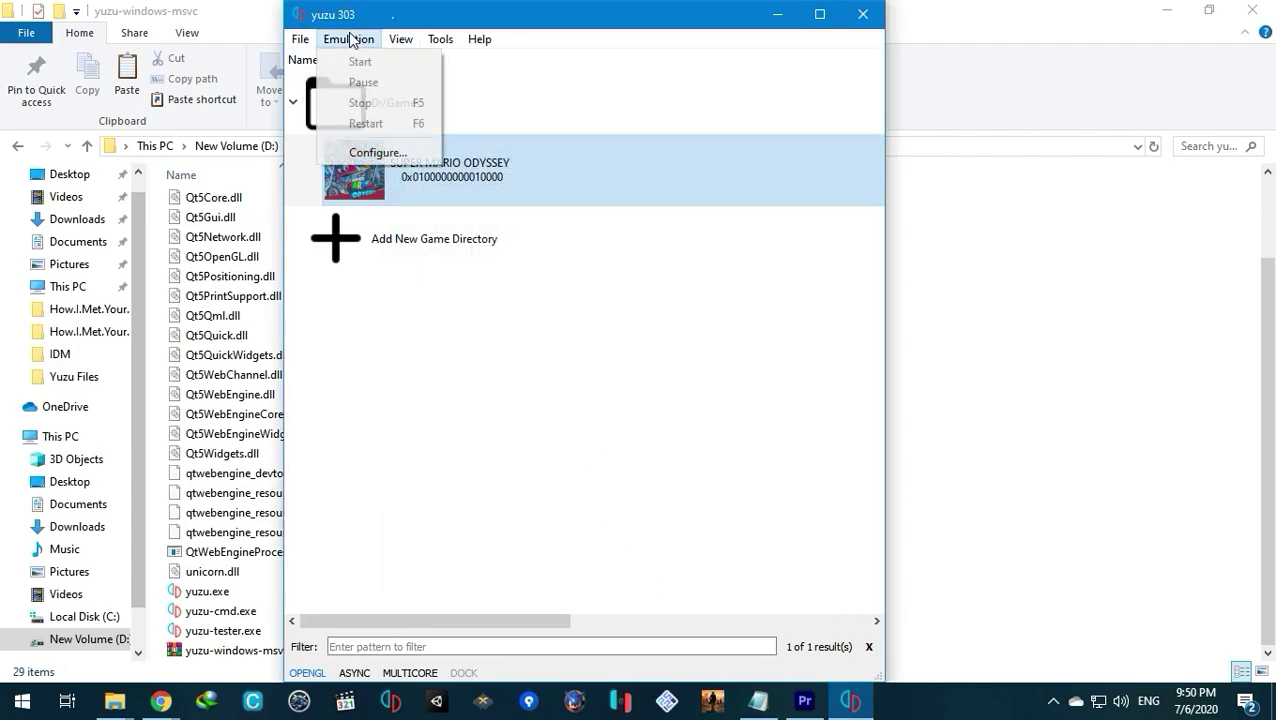
left_click(377, 153)
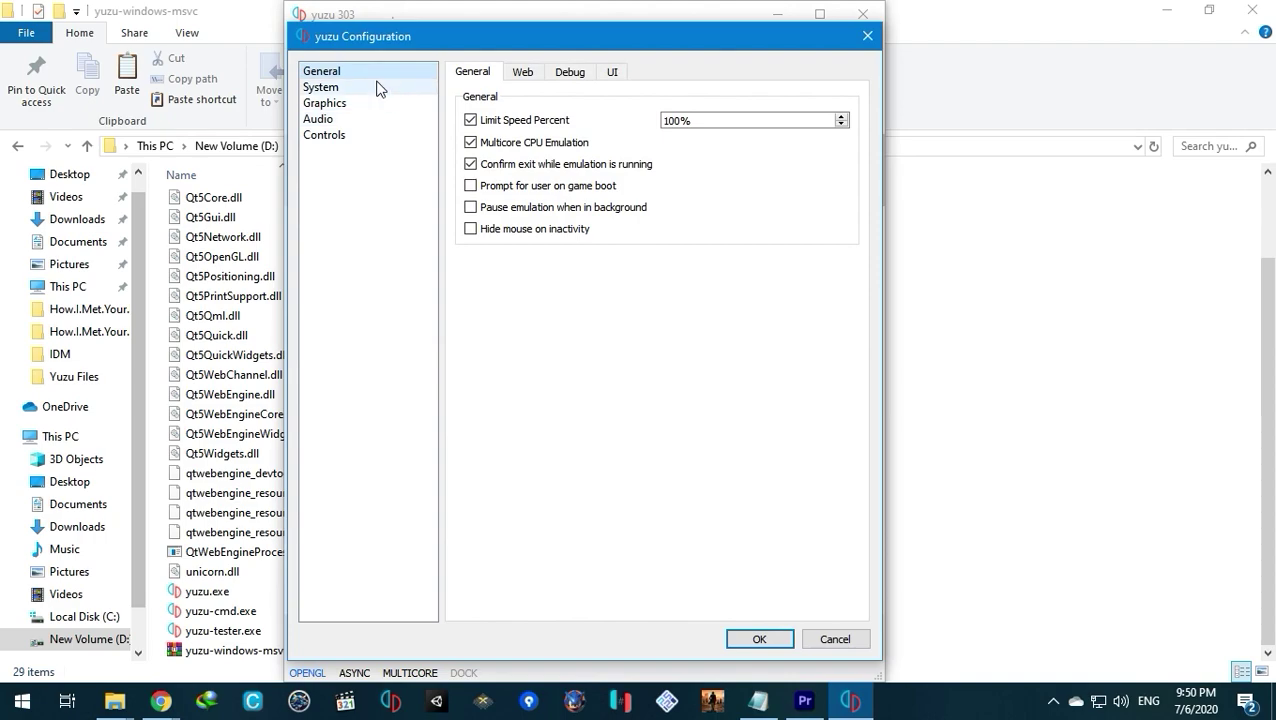
left_click(361, 89)
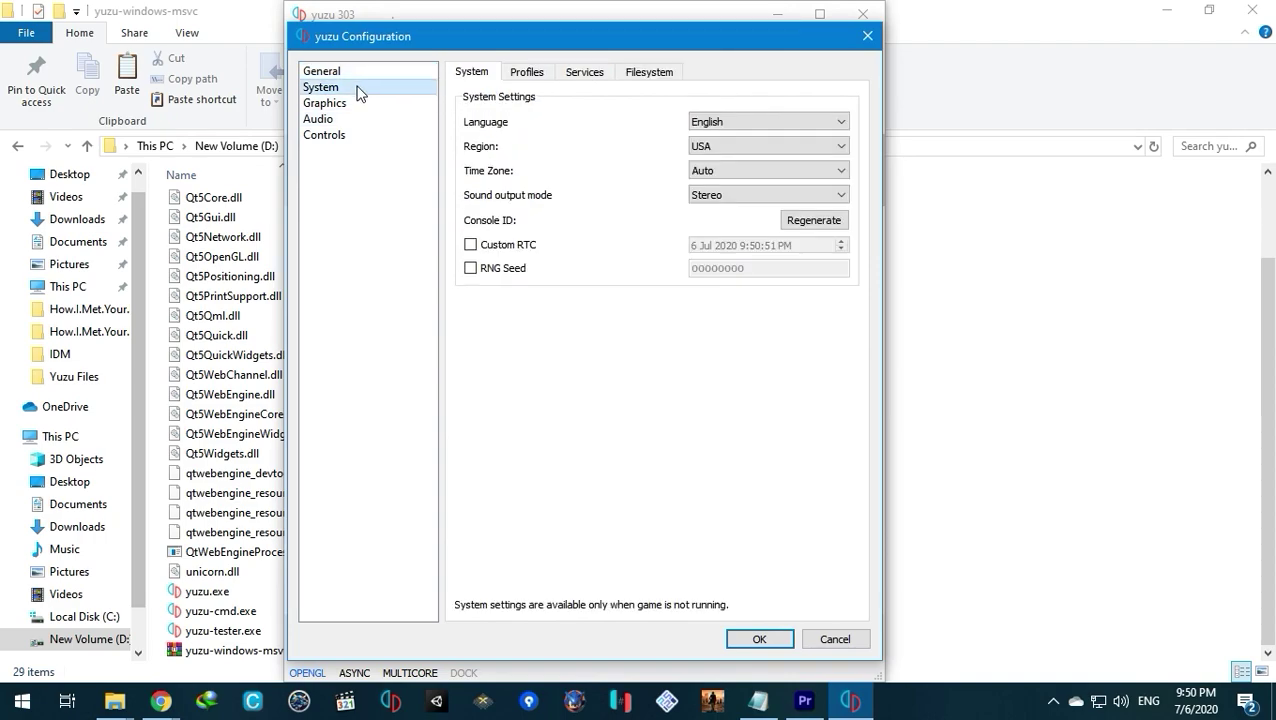
left_click(340, 73)
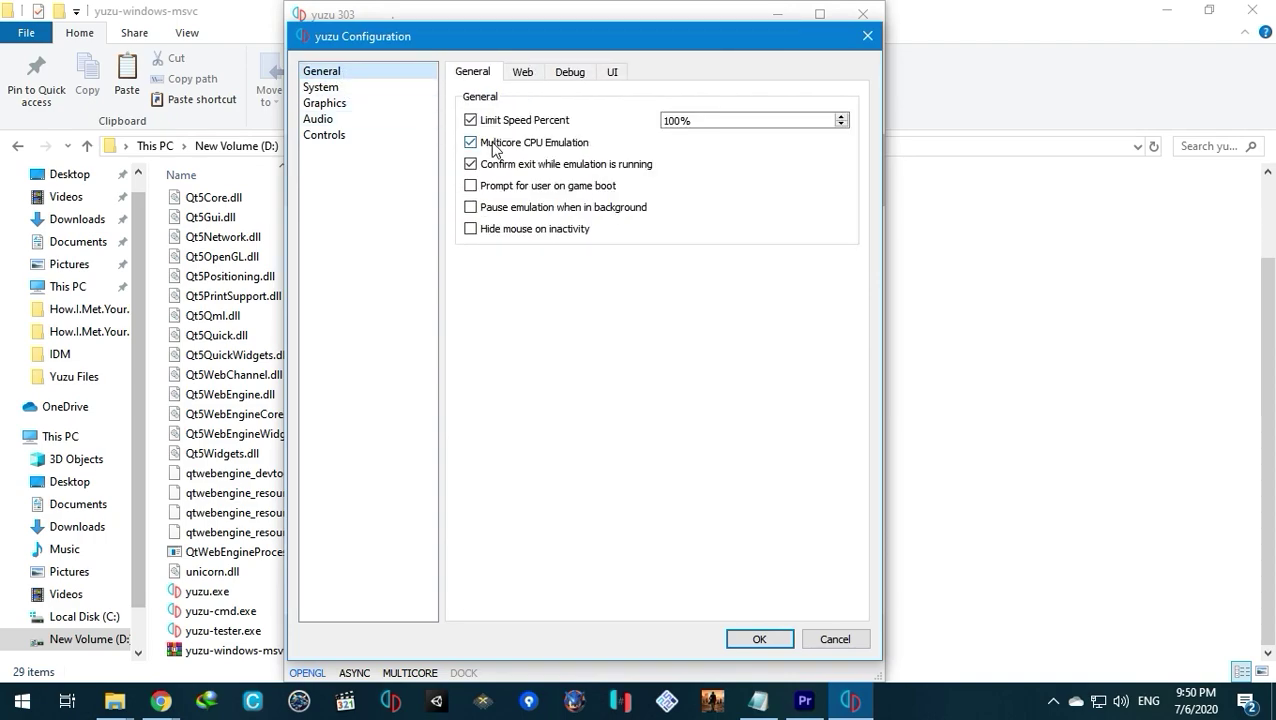
In the Graphics settings, toggle asynchronous GPU emulation, leaving it enabled, and choose OpenGL as the API
left_click(347, 102)
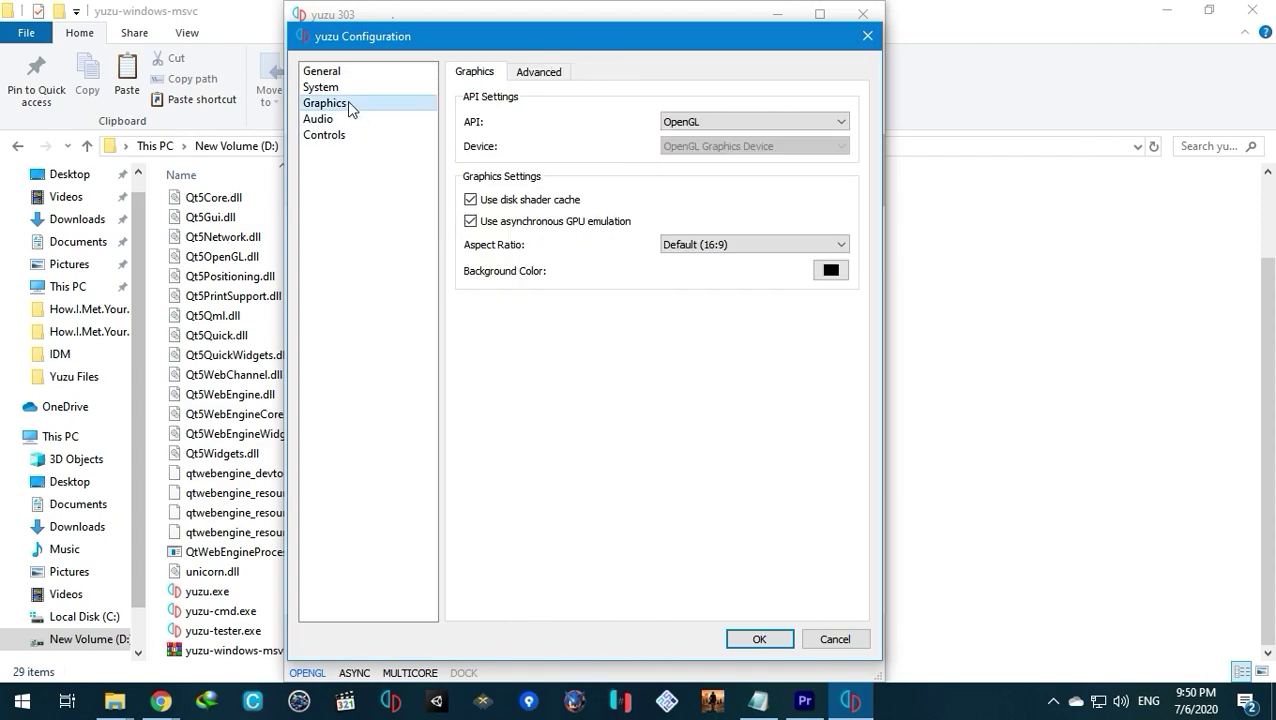
left_click(519, 223)
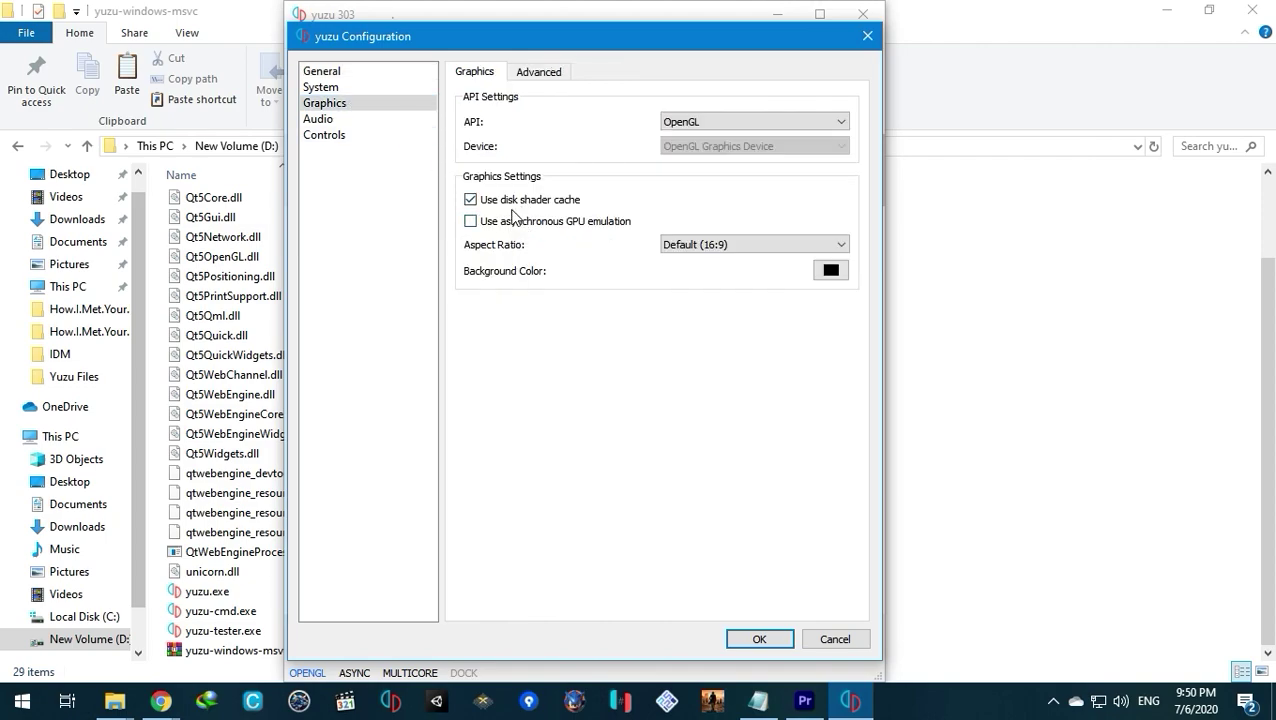
left_click(703, 125)
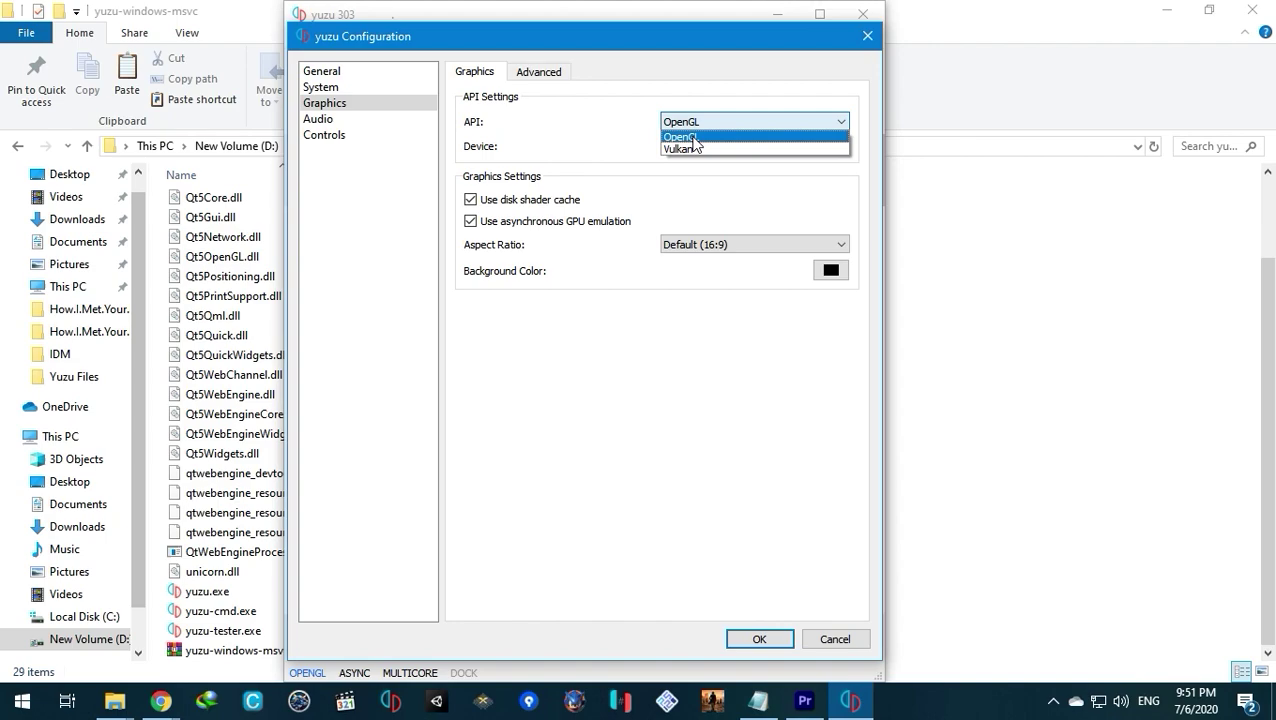
left_click(681, 137)
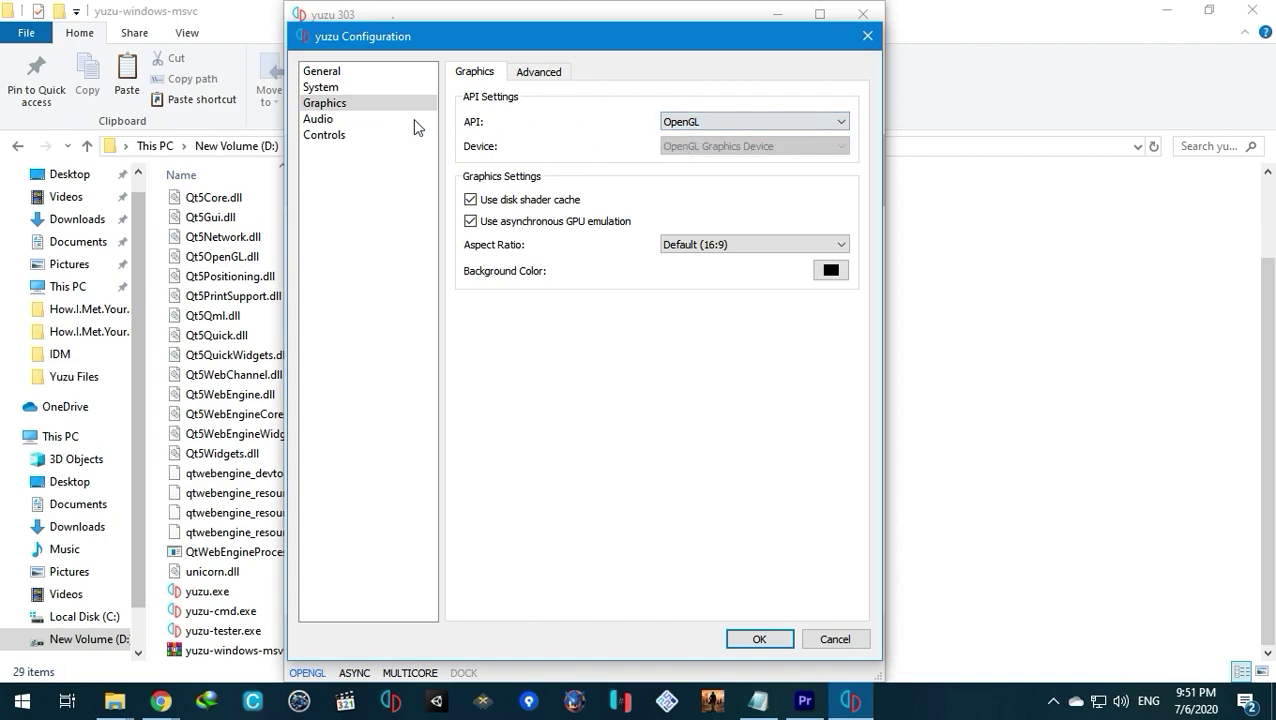
Review the Audio and Controls settings and accept the input mapping of the Single Player - Handheld - Undocked controller profile
left_click(349, 119)
left_click(359, 136)
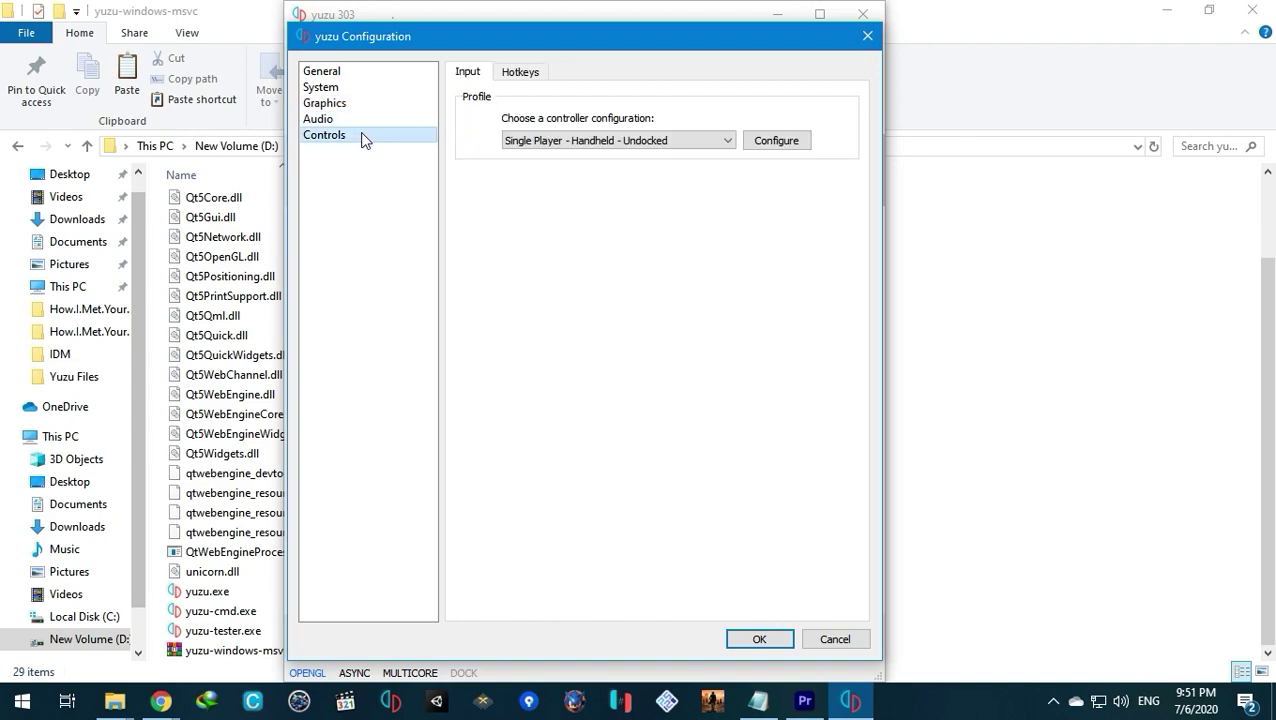
left_click(770, 141)
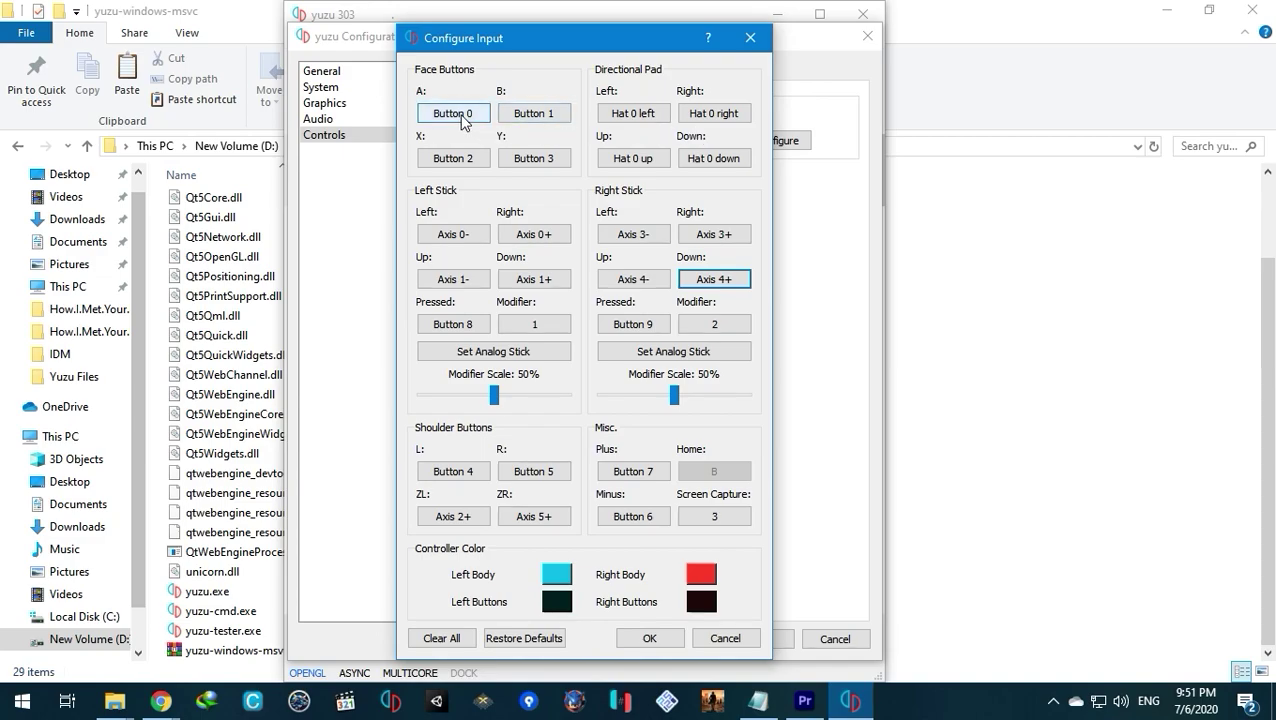
left_click(649, 638)
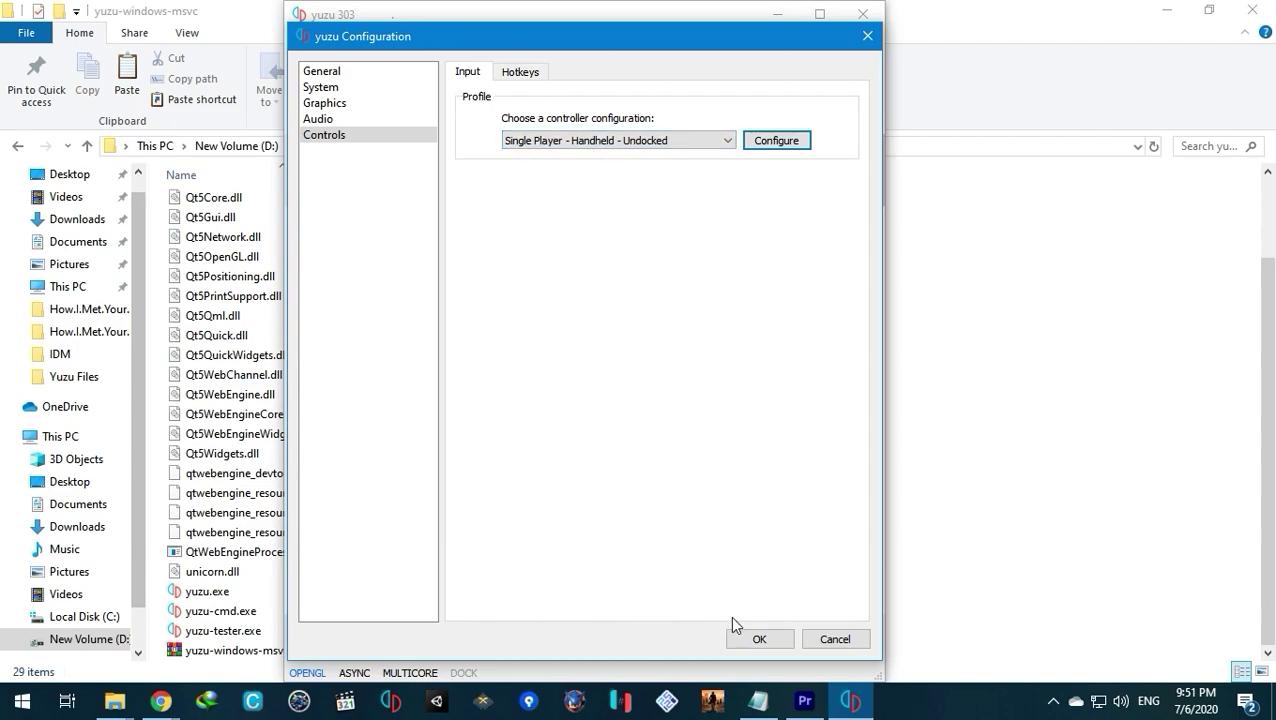
Accept the emulator configuration
left_click(757, 639)
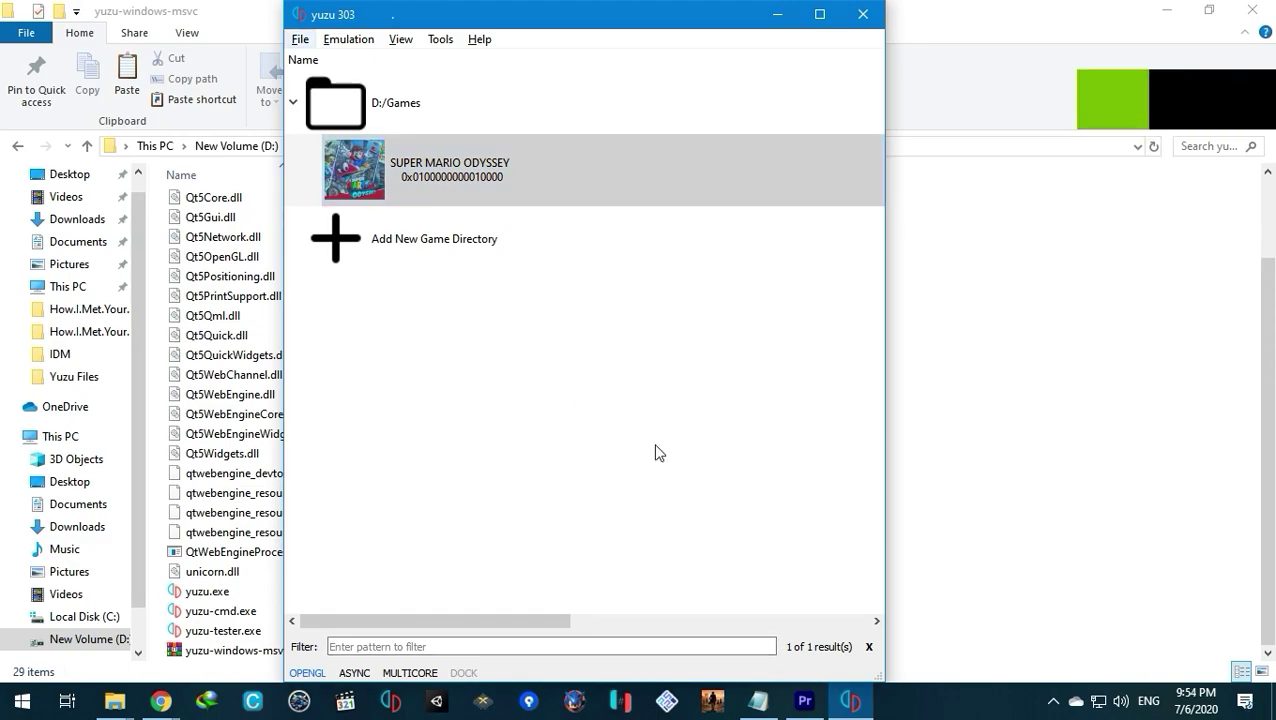
In the Windows virtual memory settings, give drive C: a custom paging file of 1024 MB initial and 20000 MB maximum size
left_click(22, 700)
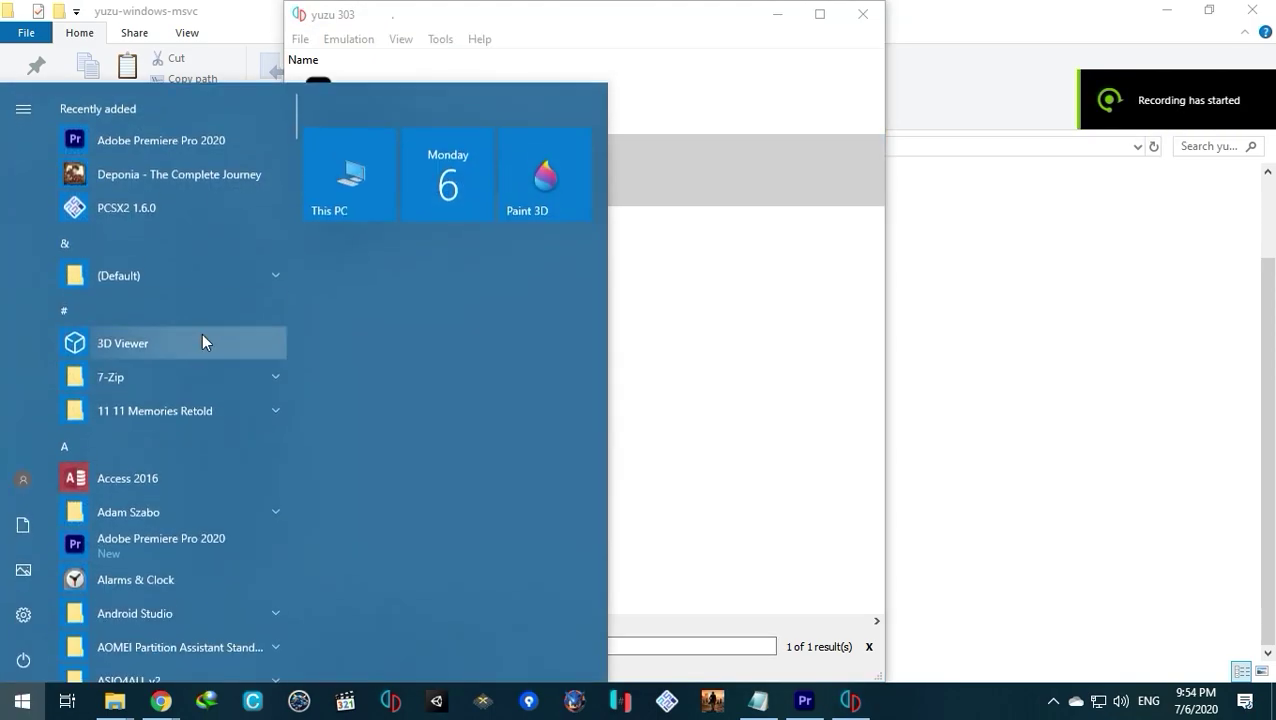
right_click(324, 205)
mouse_move(380, 283)
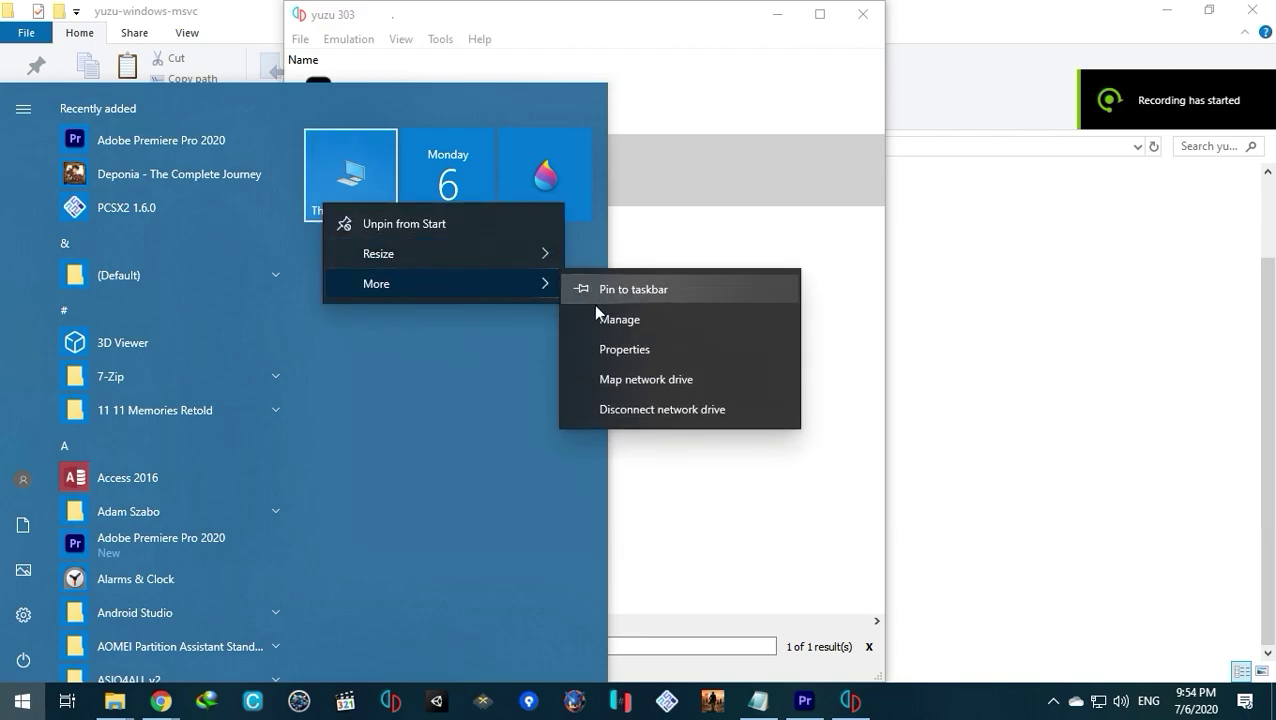
left_click(623, 350)
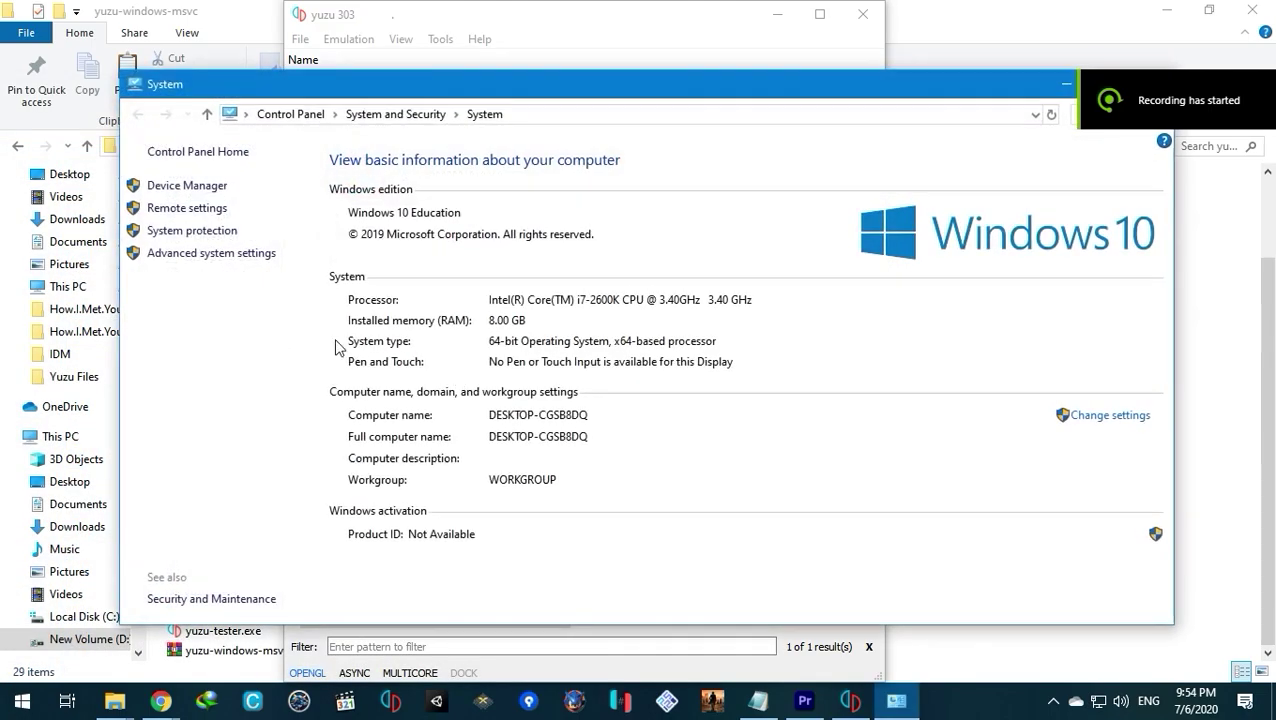
left_click(230, 253)
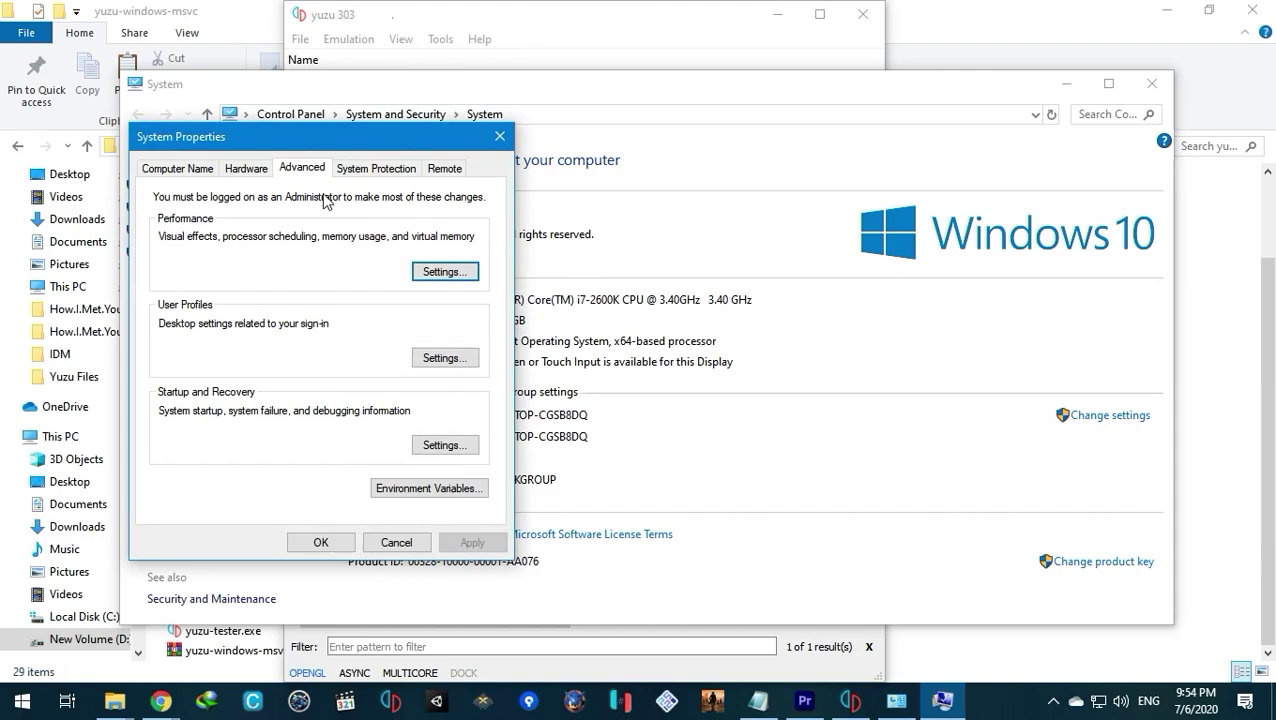
left_click(430, 272)
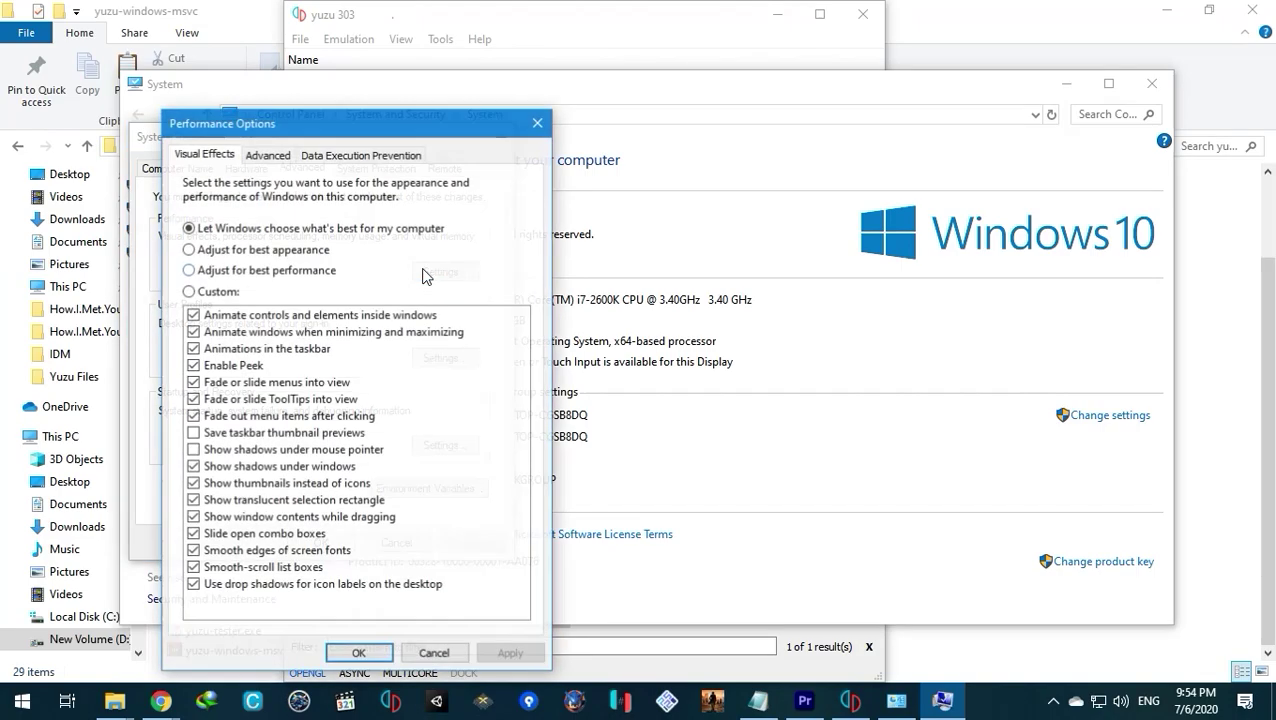
left_click(267, 157)
left_click(466, 393)
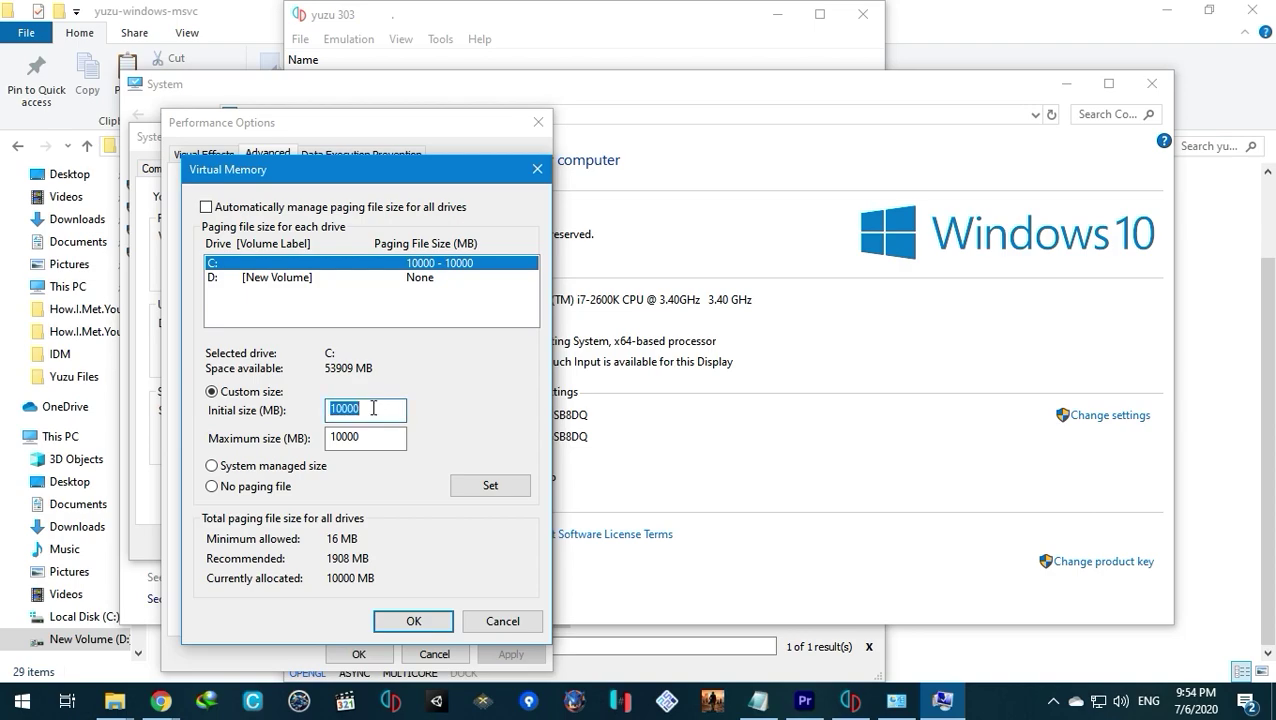
type("1024")
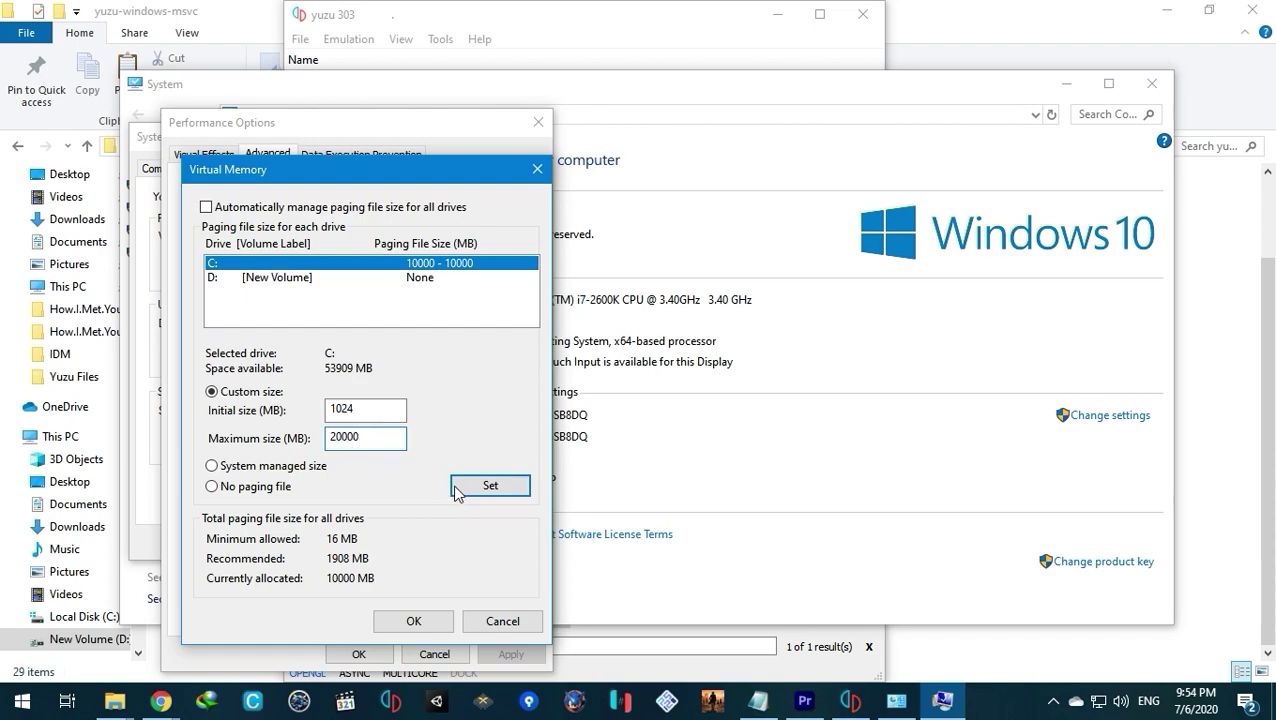
left_click(489, 486)
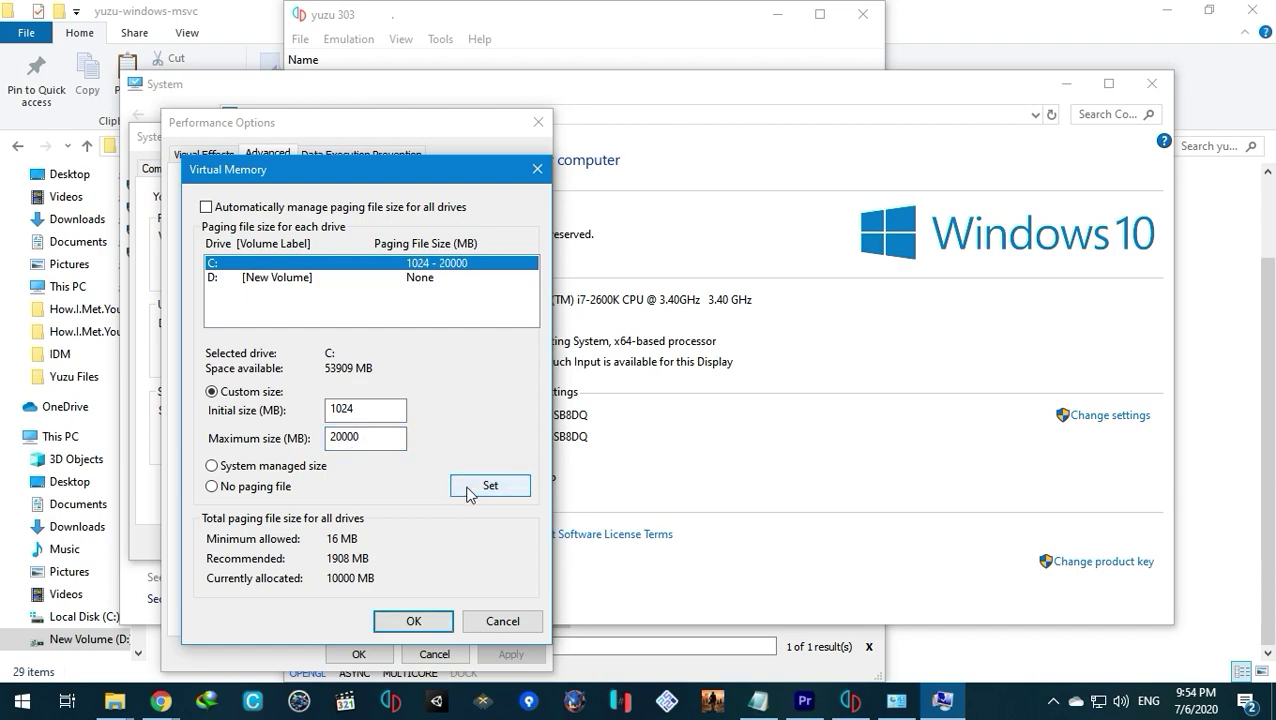
left_click(397, 622)
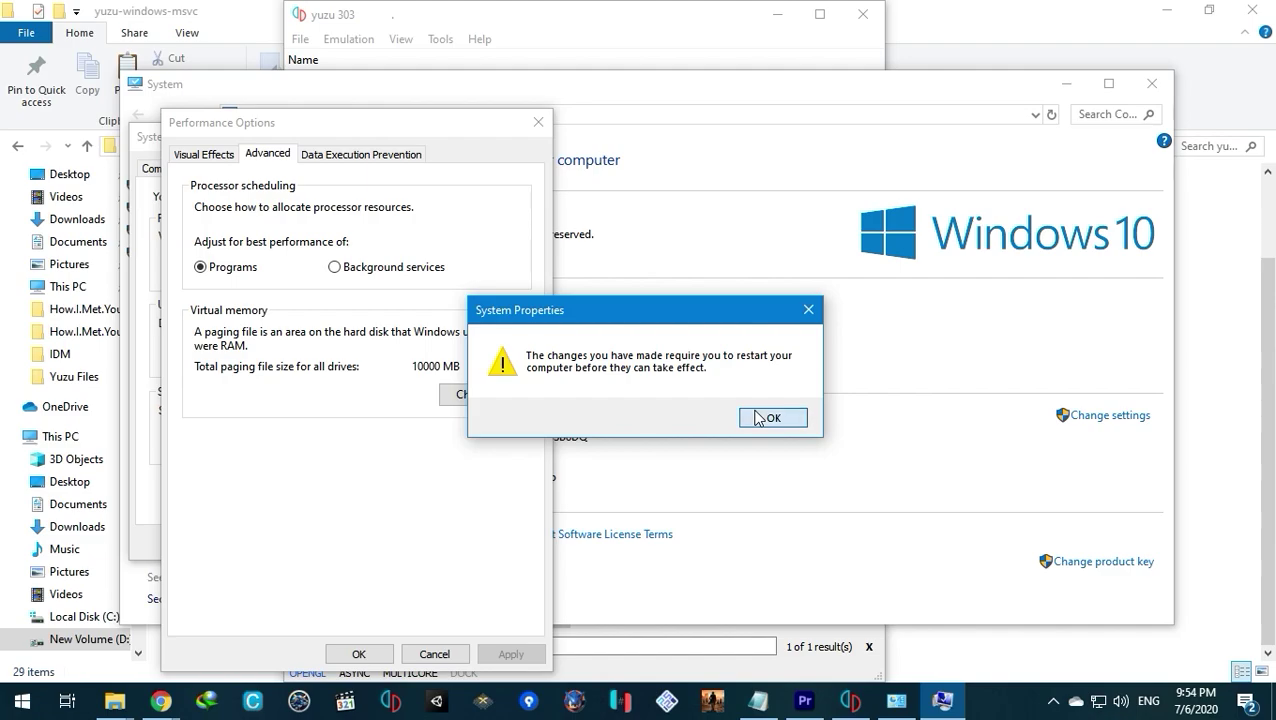
Accept the performance and system property changes and postpone the computer restart, closing the System window
left_click(759, 418)
left_click(509, 654)
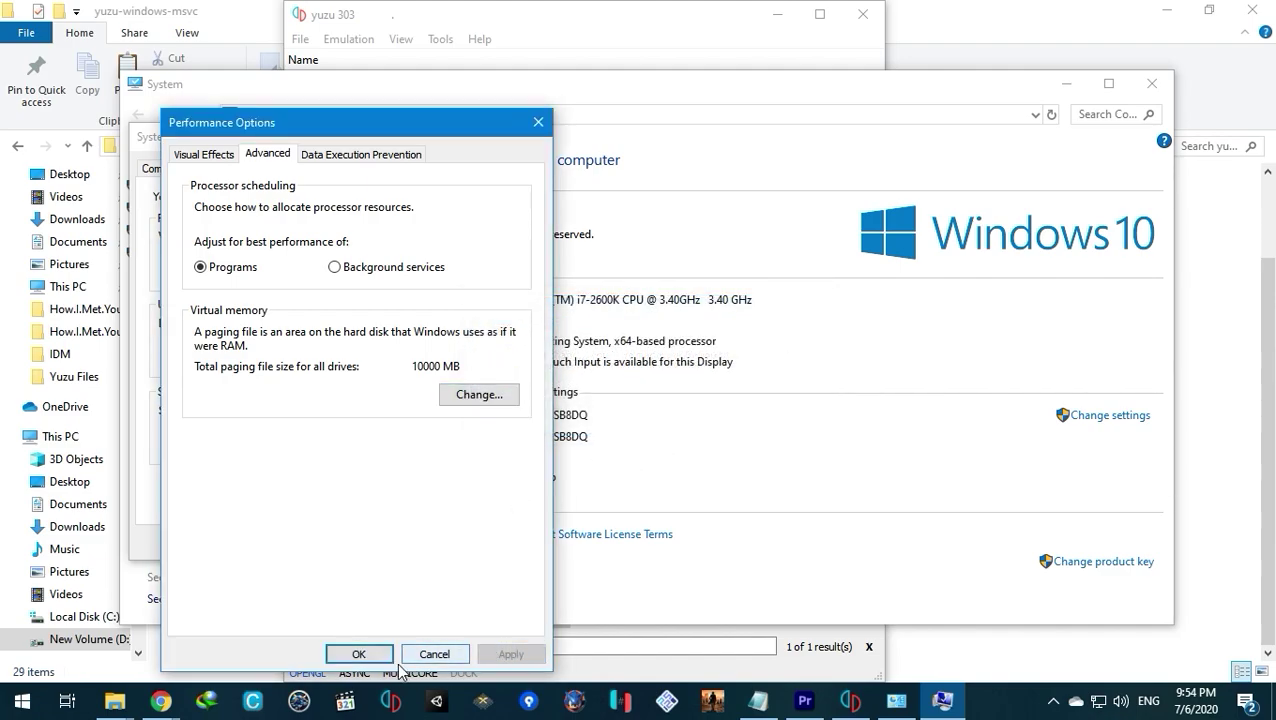
left_click(359, 654)
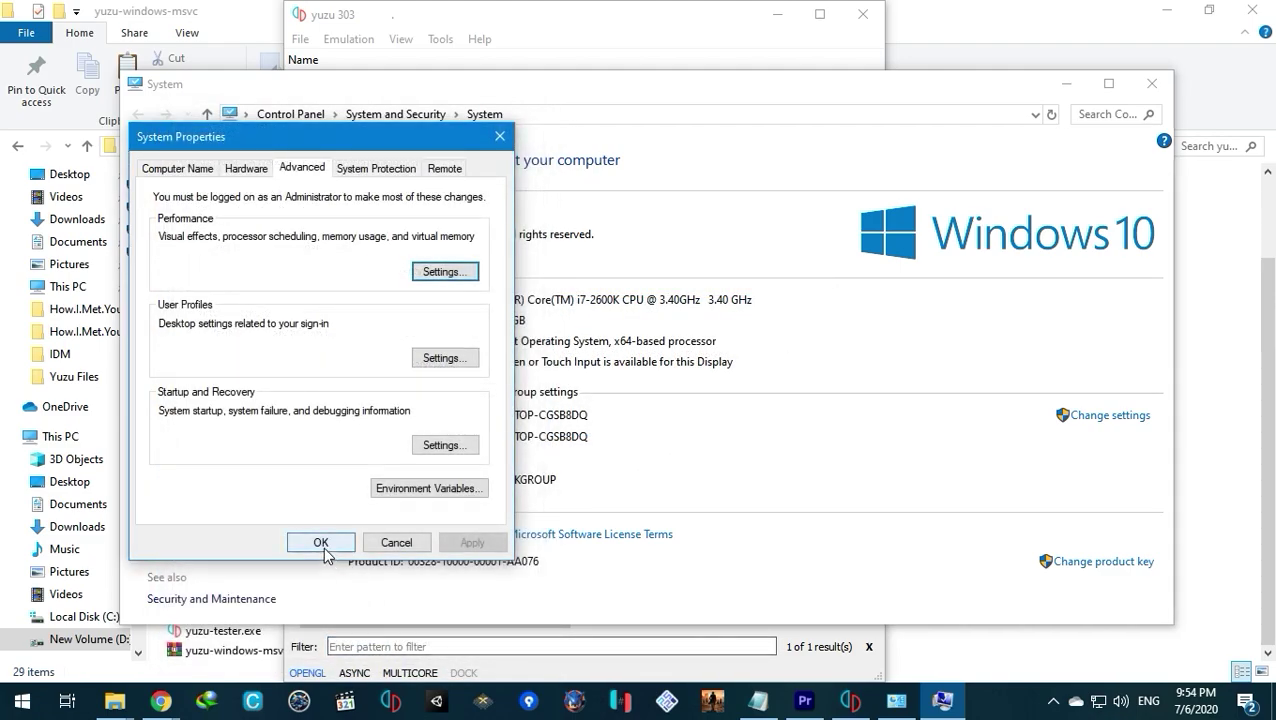
left_click(322, 542)
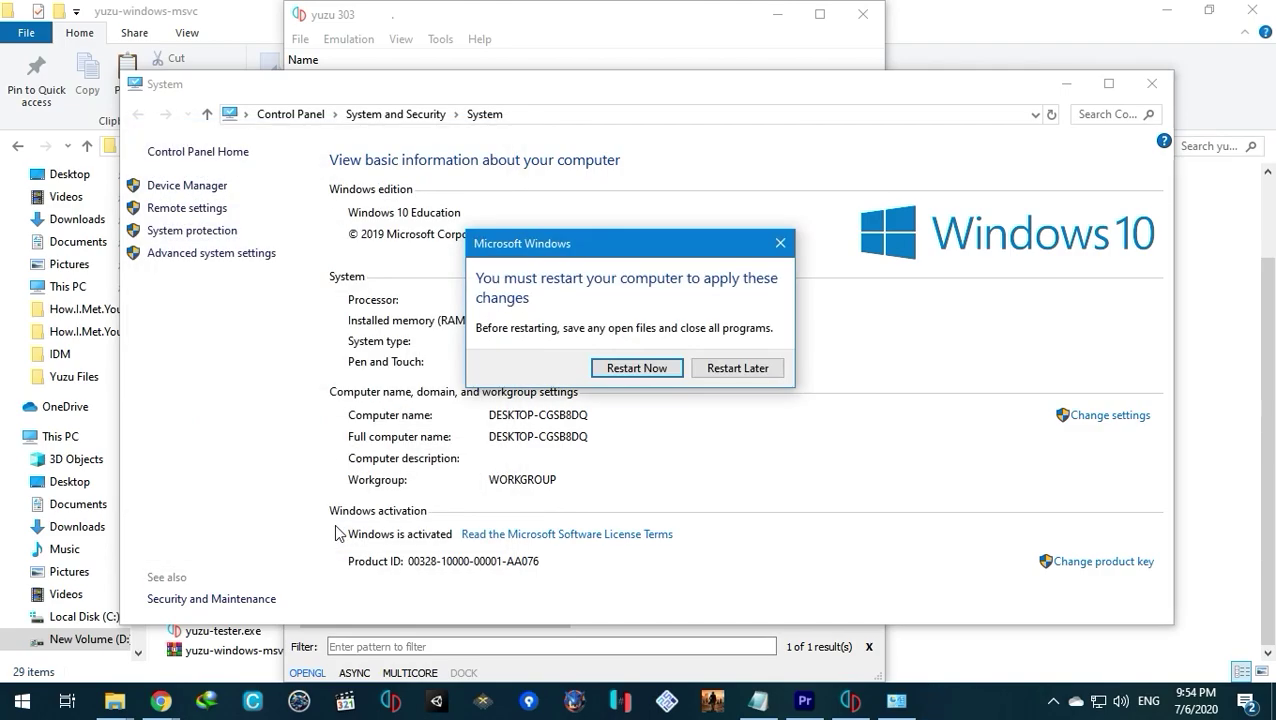
left_click(724, 370)
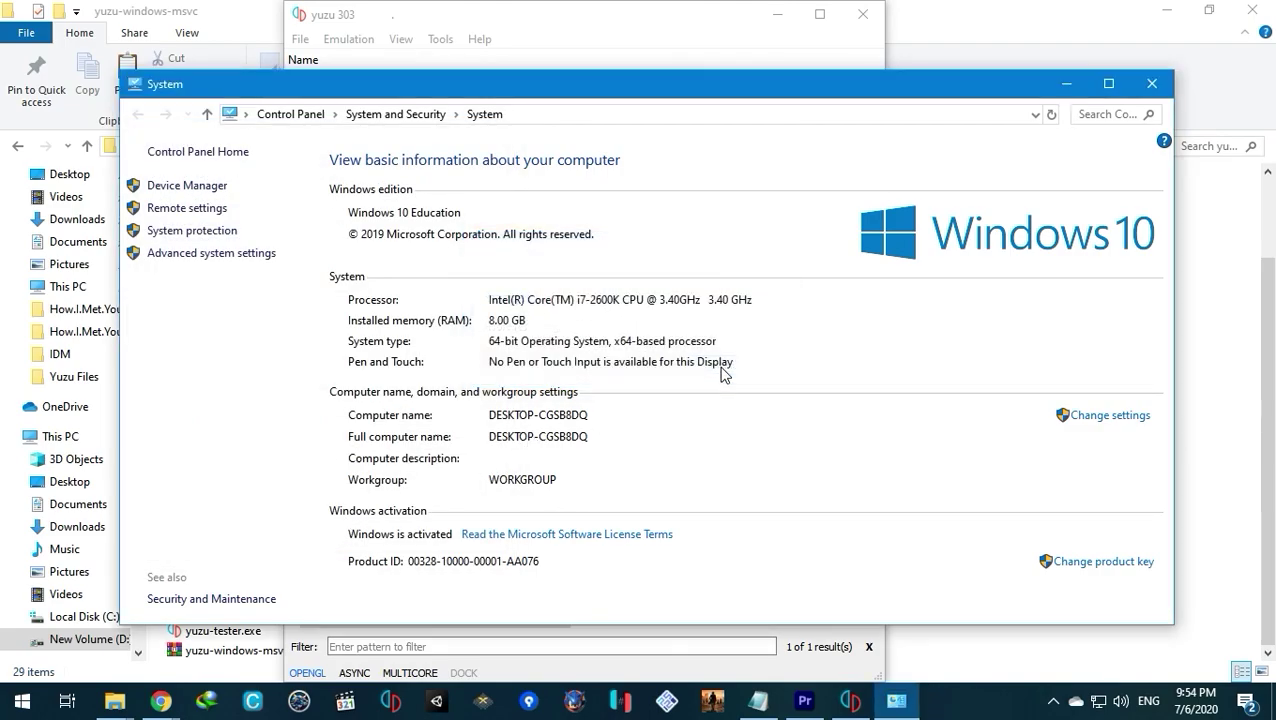
left_click(1151, 84)
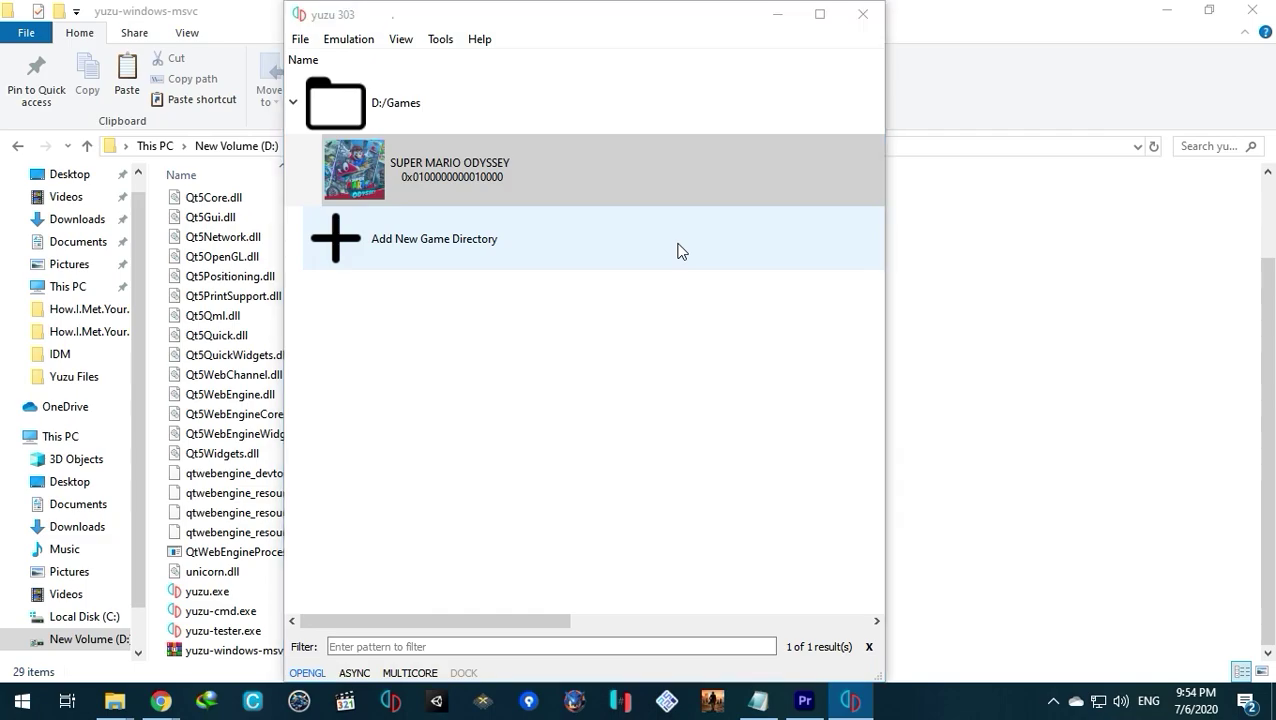
Switch to the NVIDIA Control Panel and show the program-specific settings of Manage 3D Settings
key("super")
key("super")
key("super")
type("cont")
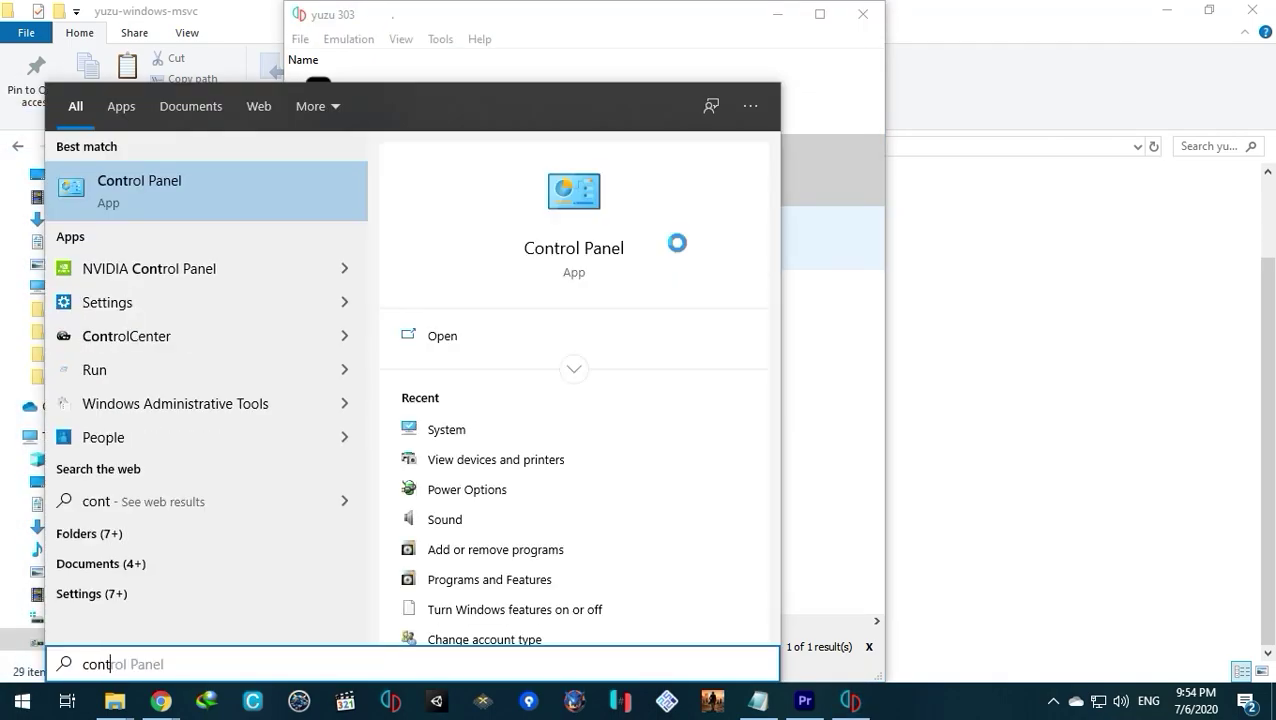
key("Down")
key("Escape")
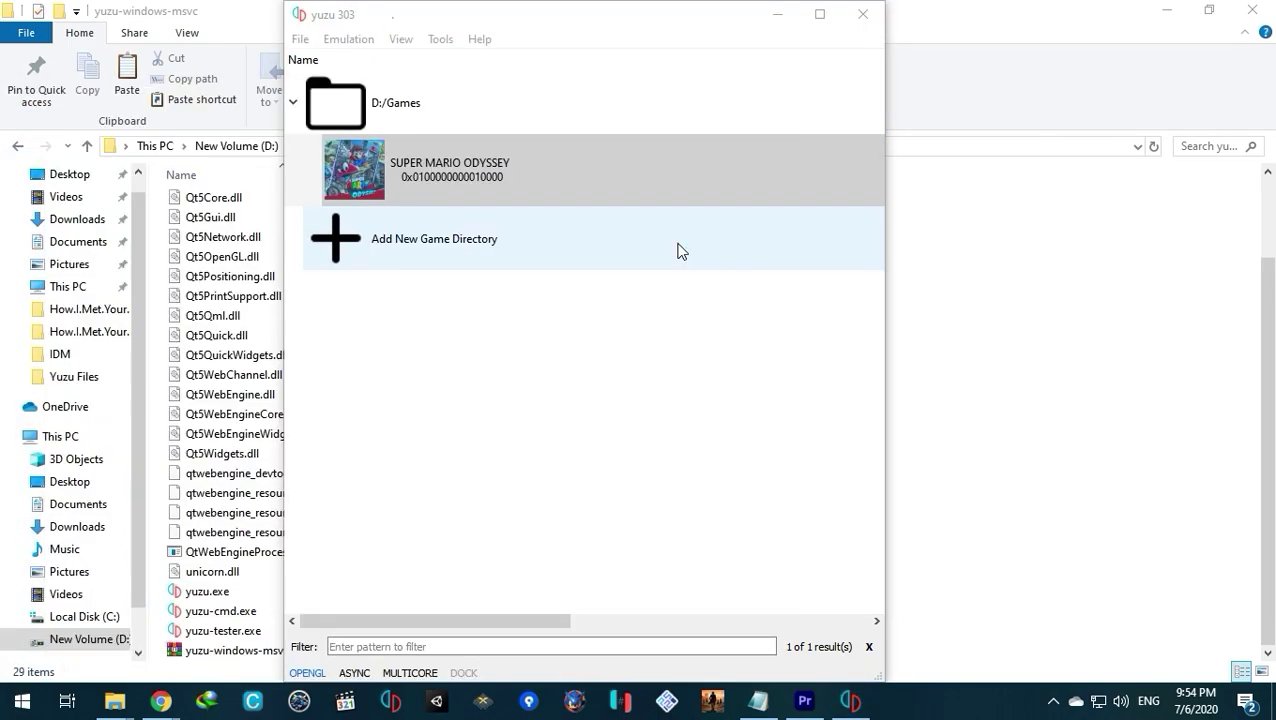
left_click(589, 204)
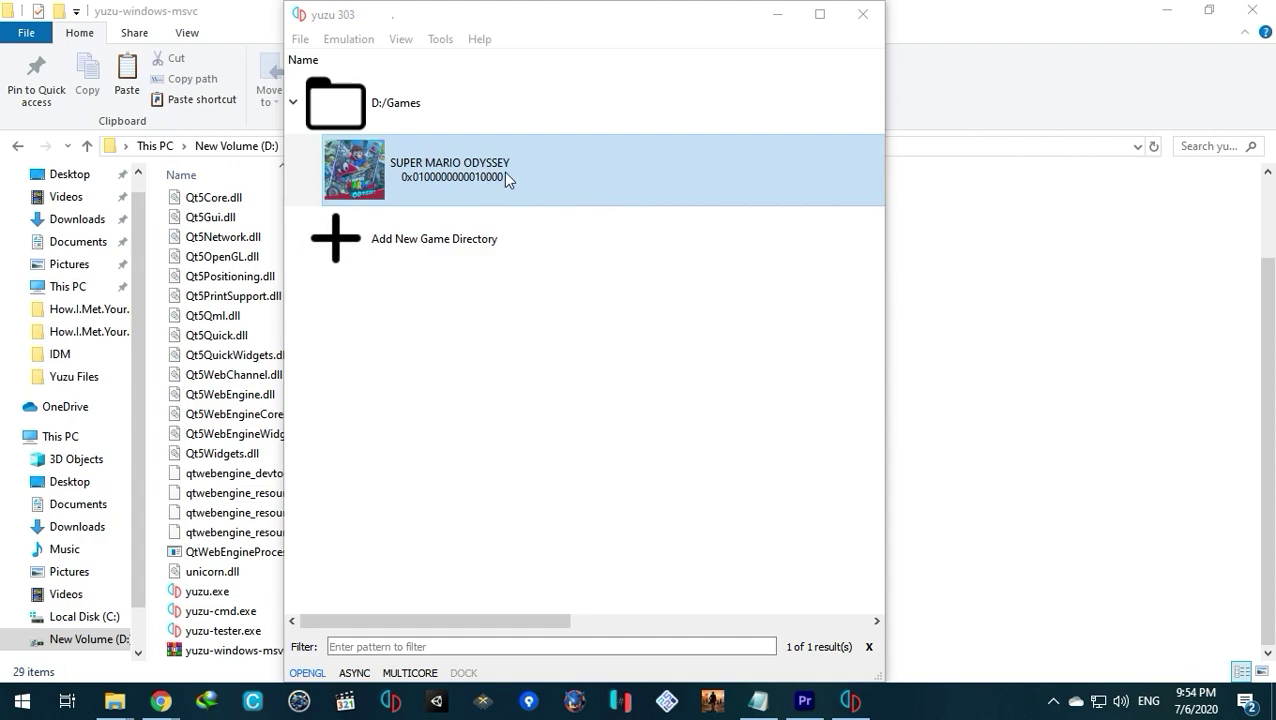
double_click(452, 230)
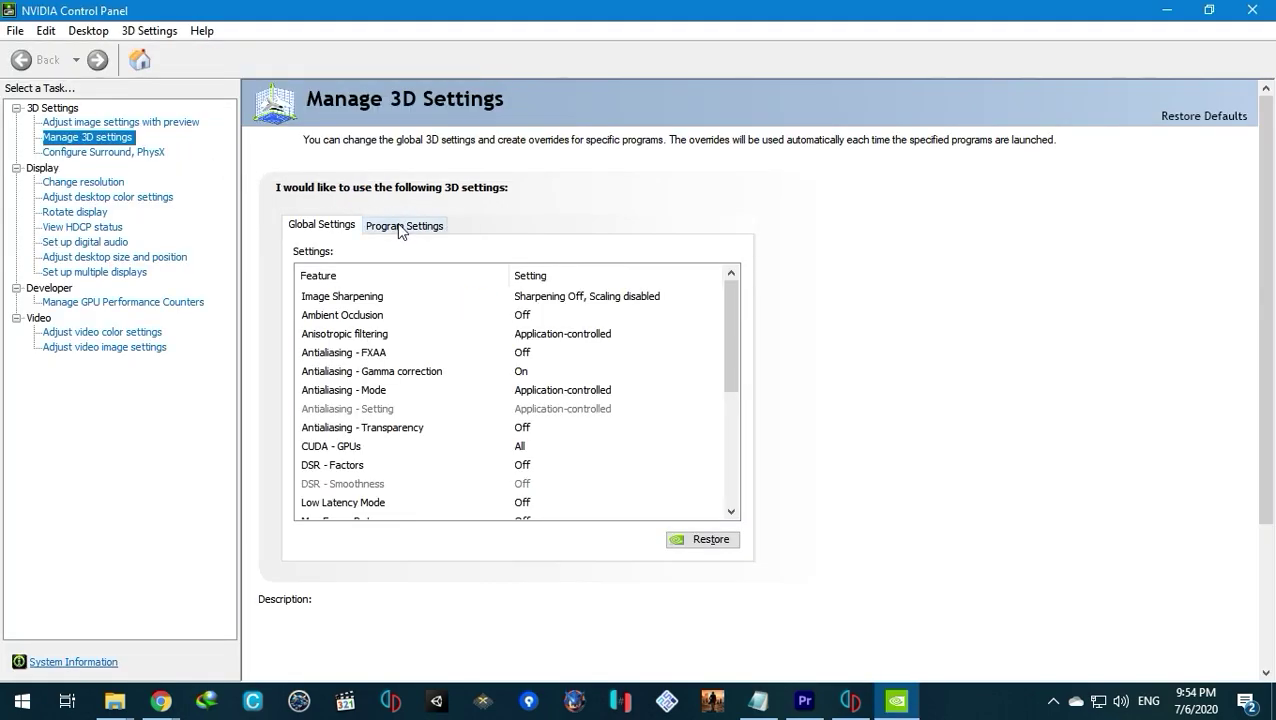
left_click(401, 227)
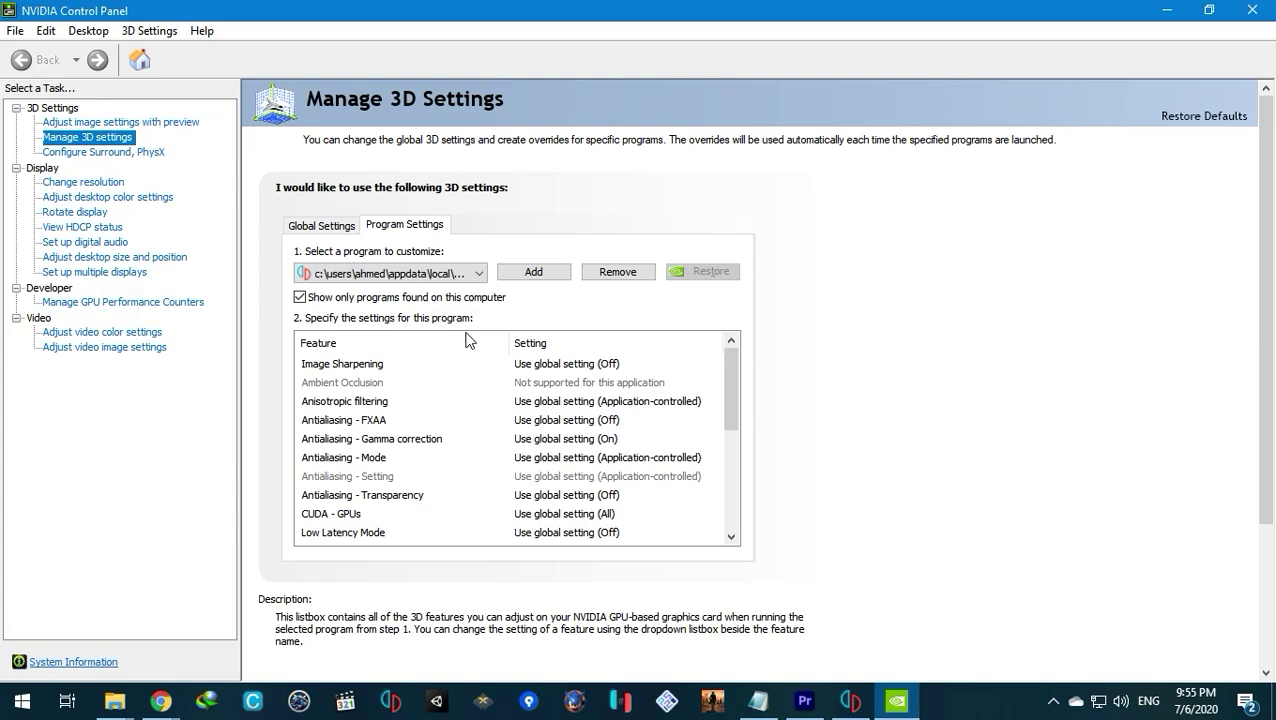
Look up yuzu.exe among the programs that can be added, and leave the list without adding it
left_click(536, 270)
left_click(505, 197)
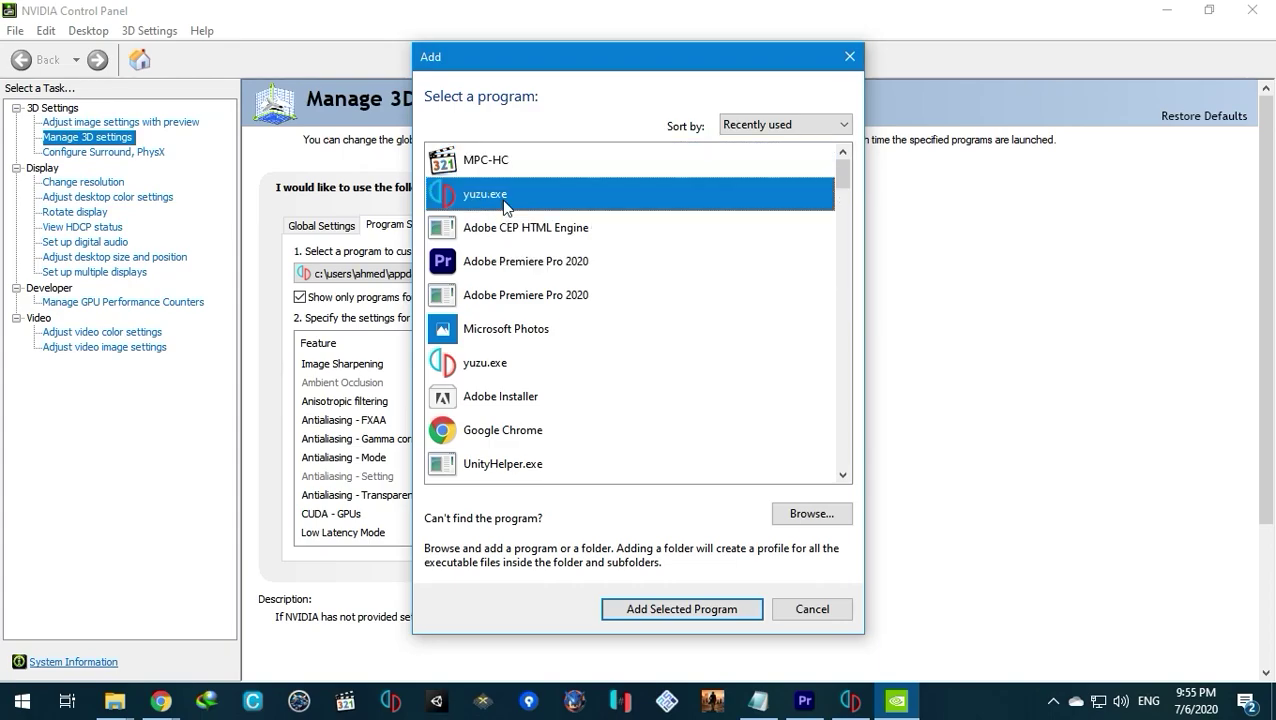
left_click(851, 54)
Set the power management mode for the yuzu program profile to Prefer maximum performance
scroll(545, 392, "down", 3)
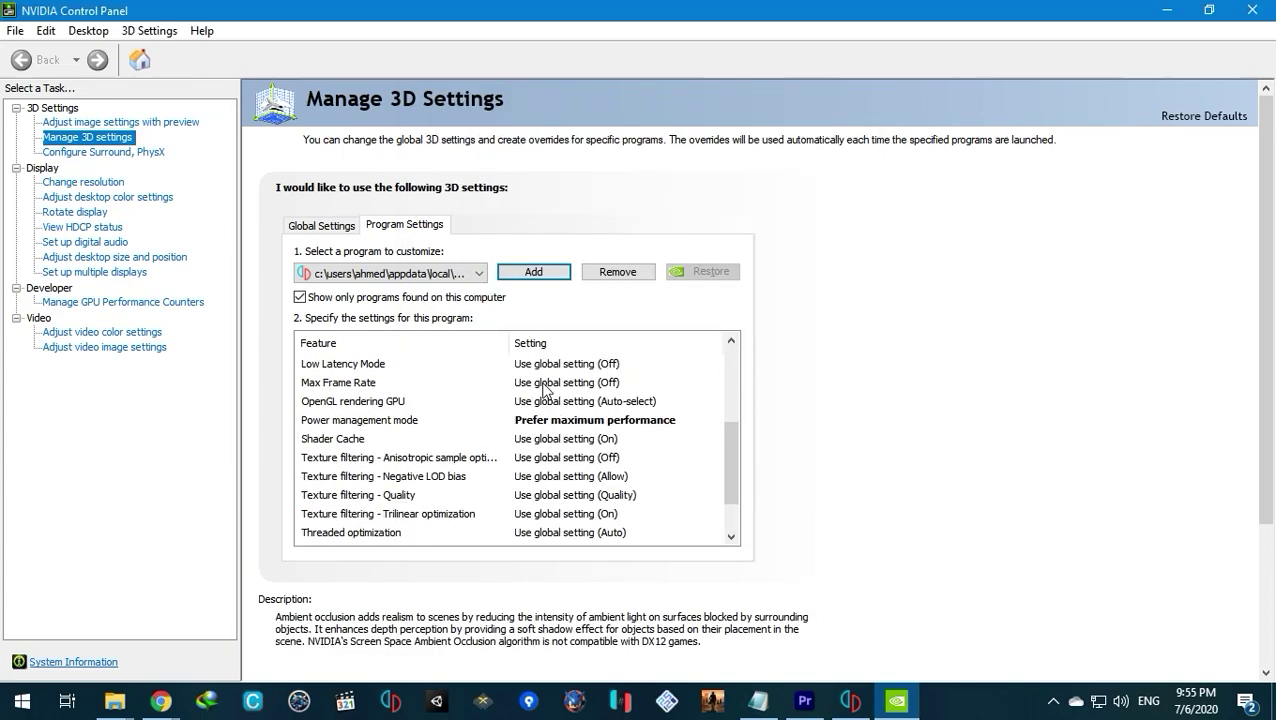
left_click(545, 420)
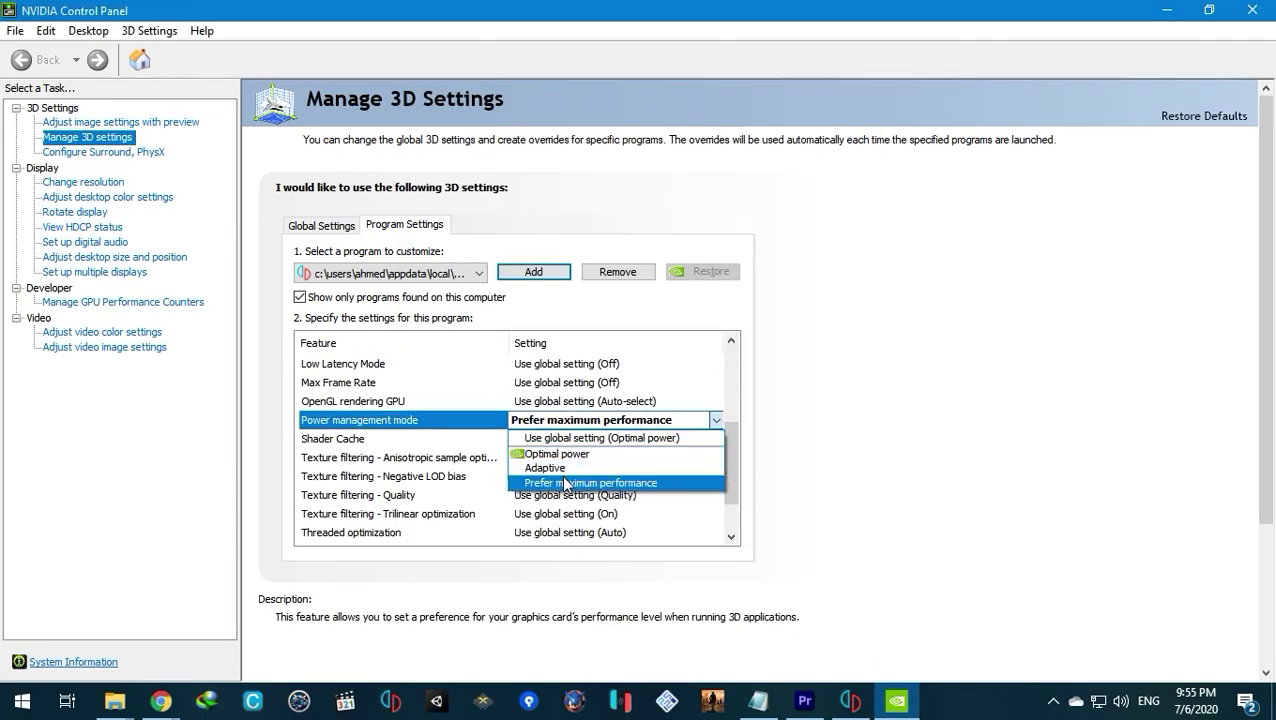
left_click(566, 484)
scroll(528, 437, "down", 1)
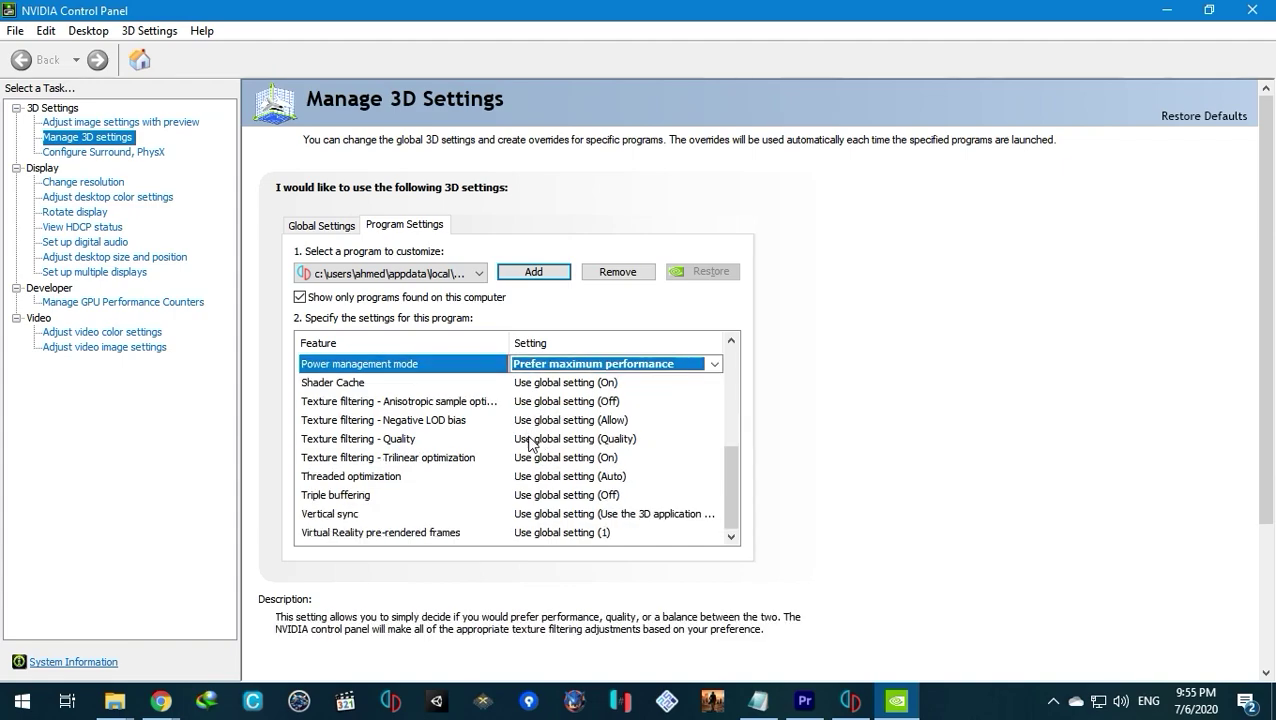
Set both triple buffering and threaded optimization to On for the yuzu program profile
left_click(541, 495)
left_click(555, 541)
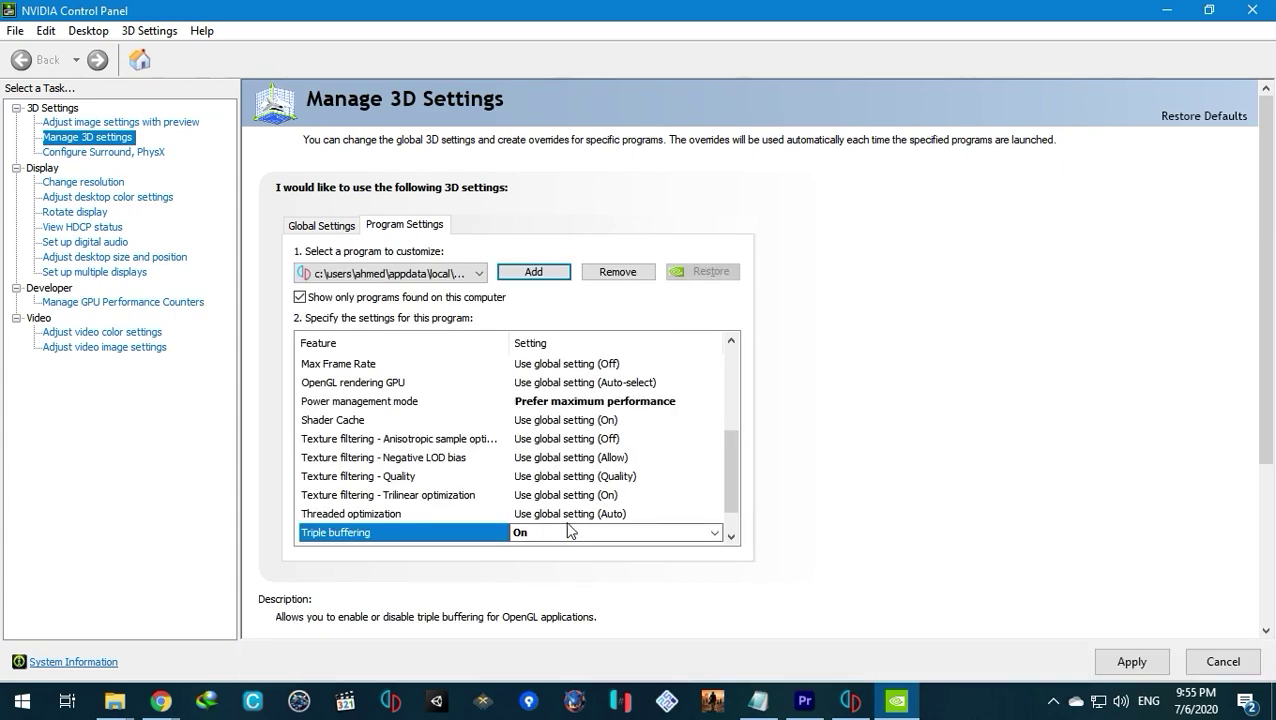
left_click(565, 532)
left_click(545, 512)
left_click(544, 511)
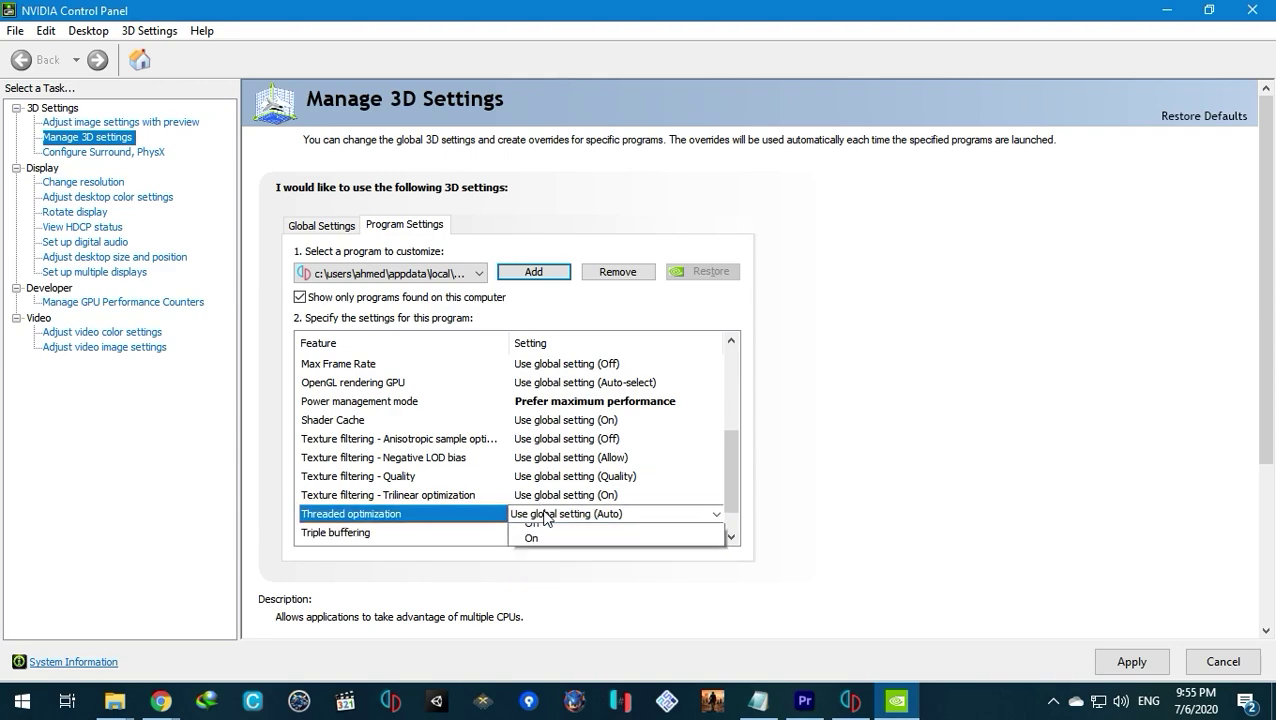
left_click(549, 571)
Apply the yuzu profile's 3D settings and close the NVIDIA Control Panel
scroll(563, 465, "up", 1)
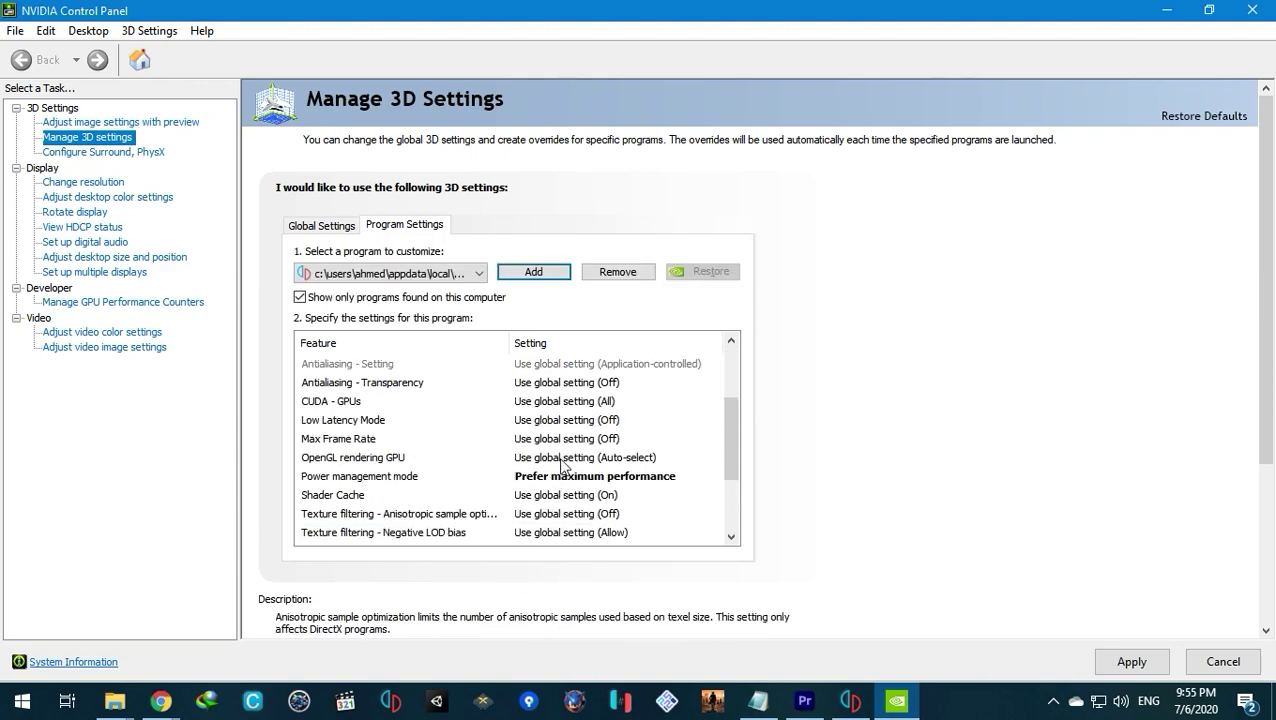
scroll(563, 465, "up", 2)
scroll(563, 465, "down", 5)
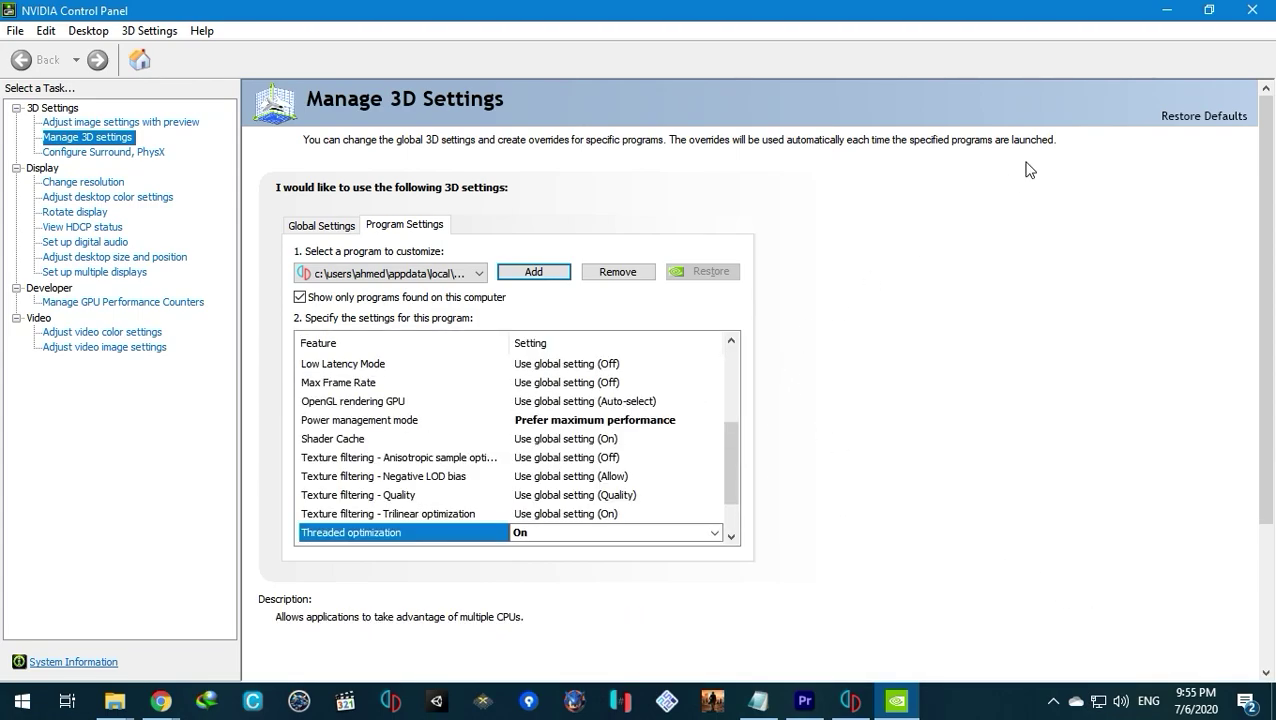
left_click(1252, 10)
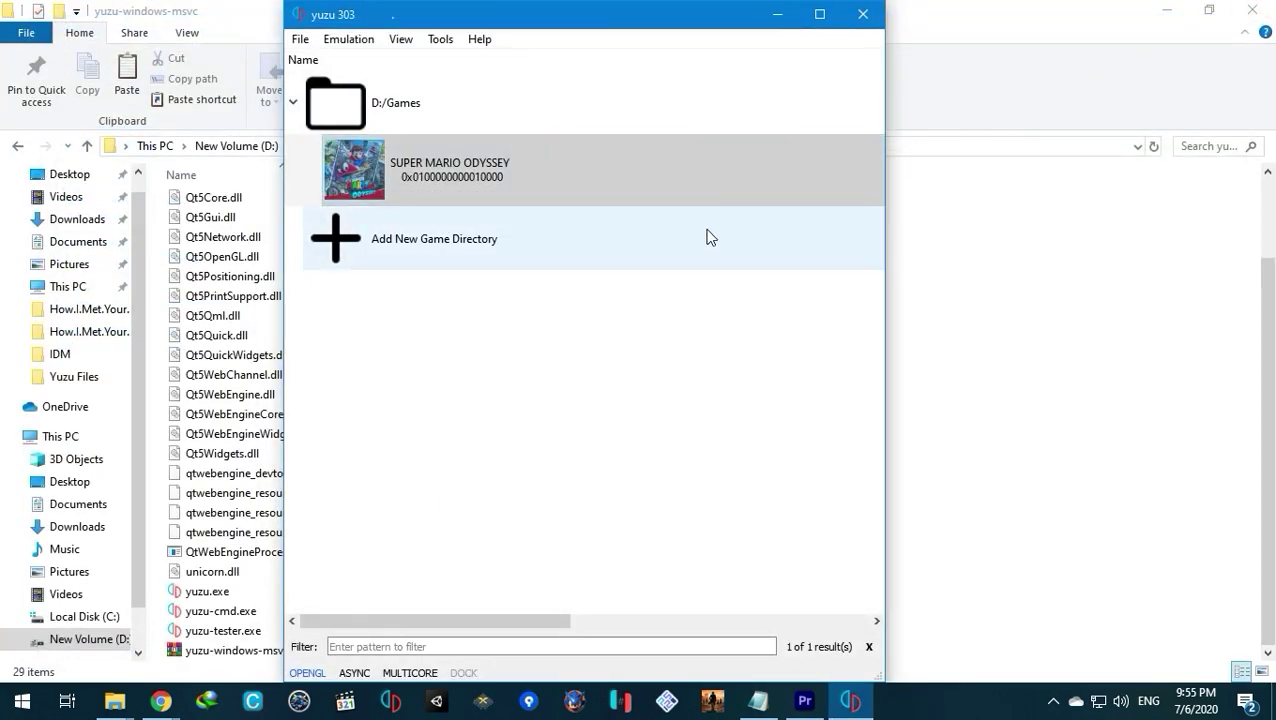